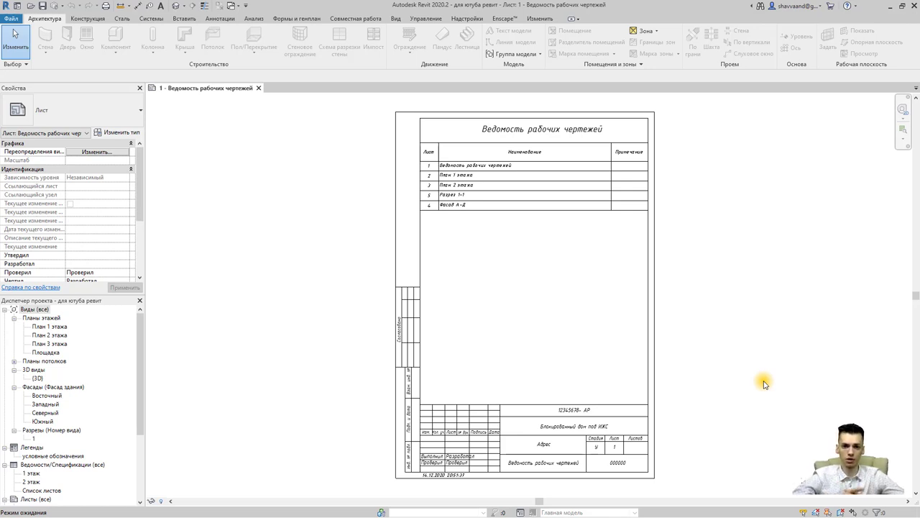
# Step: Open the План 1 этажа floor plan from Планы этажей in the Project Browser
pyautogui.click(60, 328)
pyautogui.doubleClick(62, 331)
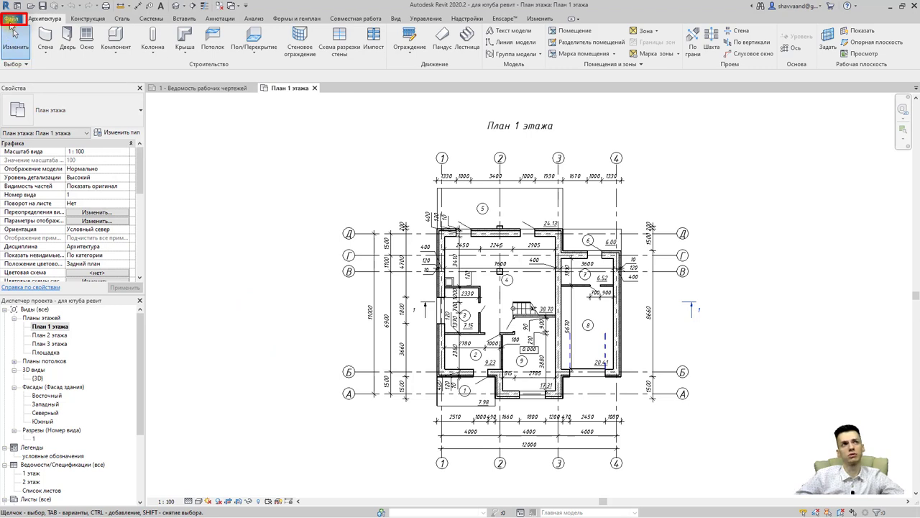
# Step: Save the project as a template 'шаблон.rte' in Яндекс.Диск
pyautogui.click(12, 20)
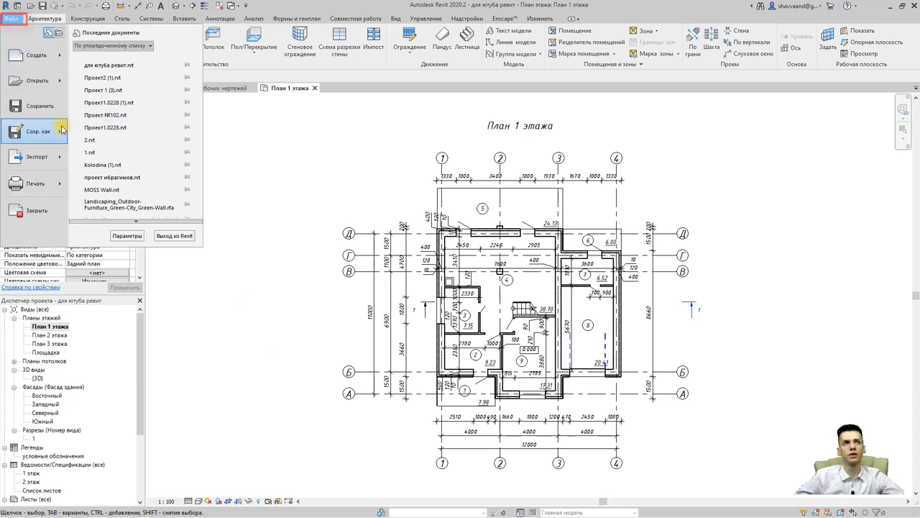
pyautogui.moveTo(35, 130)
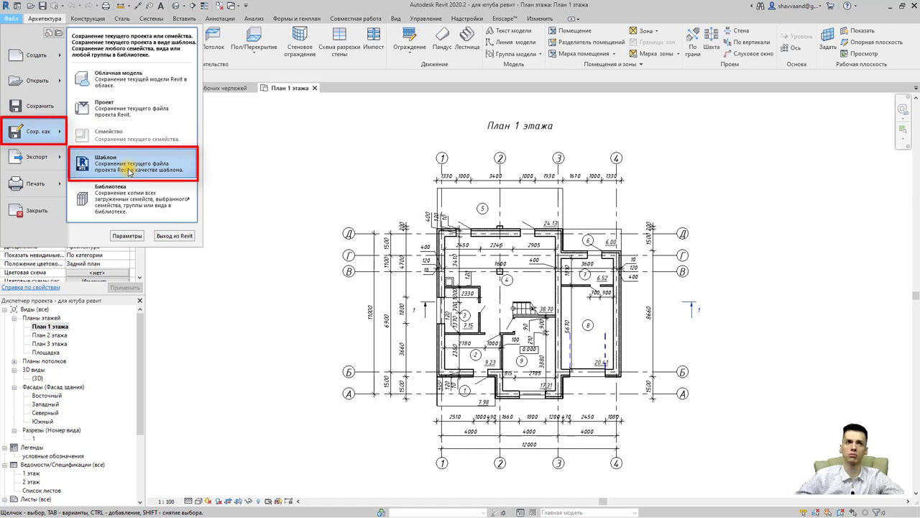
pyautogui.click(129, 170)
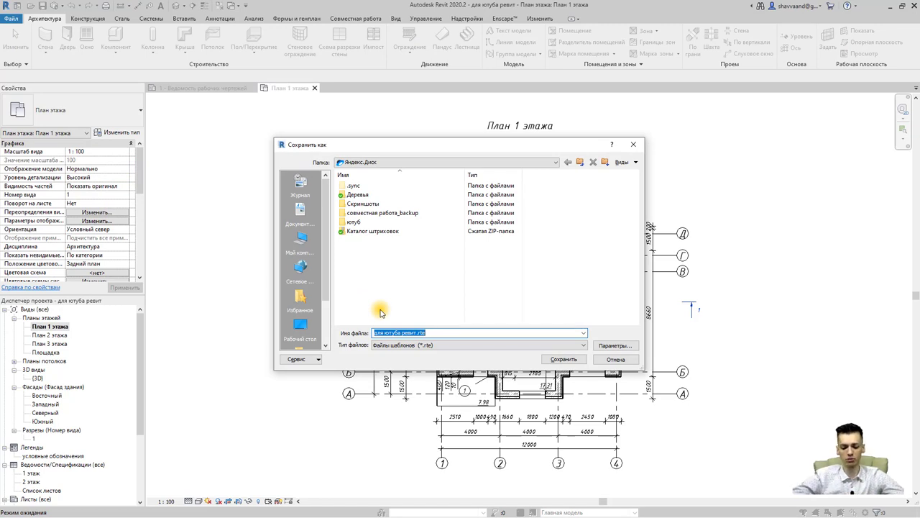
pyautogui.write('шабл')
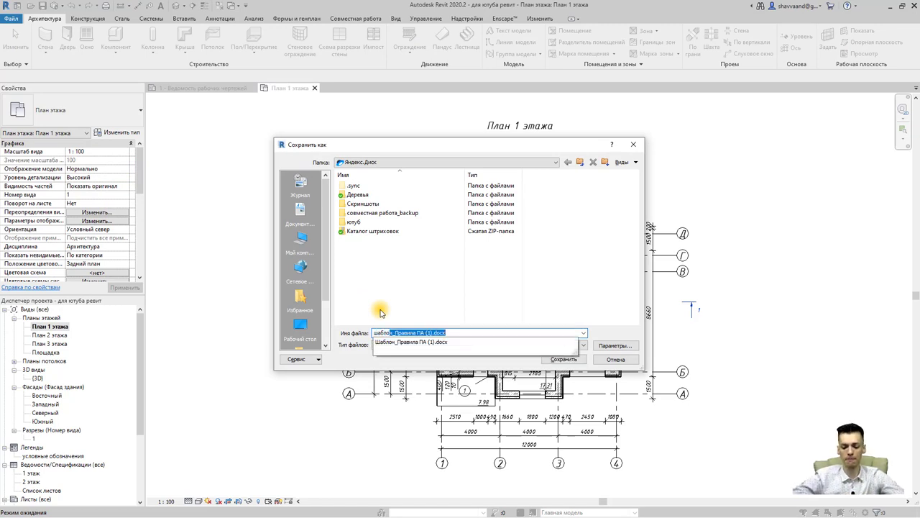
pyautogui.write('он')
pyautogui.press('Delete')
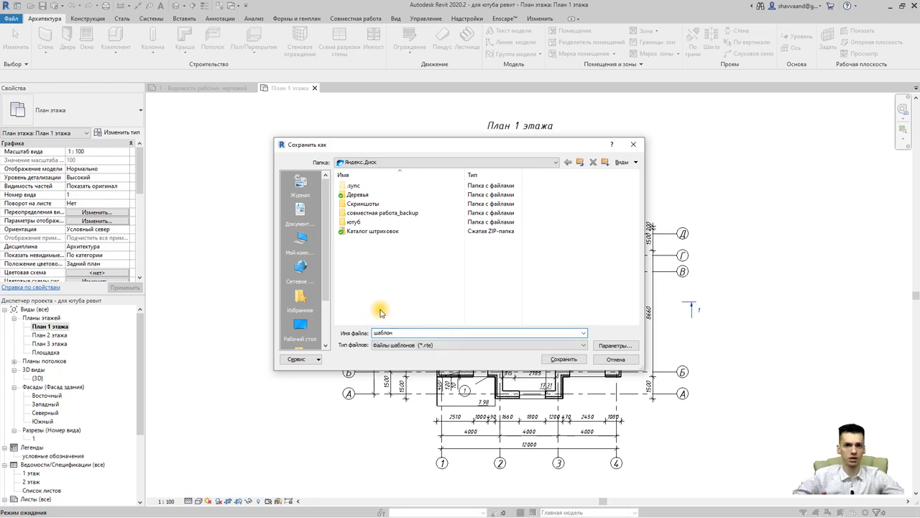
pyautogui.press('Return')
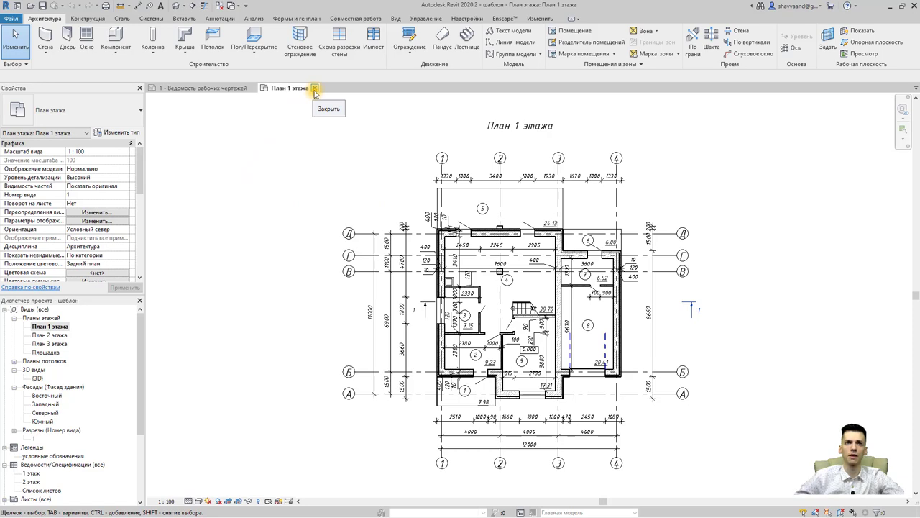
# Step: Close the План 1 этажа and sheet views, then start a new project from the Home page
pyautogui.click(314, 88)
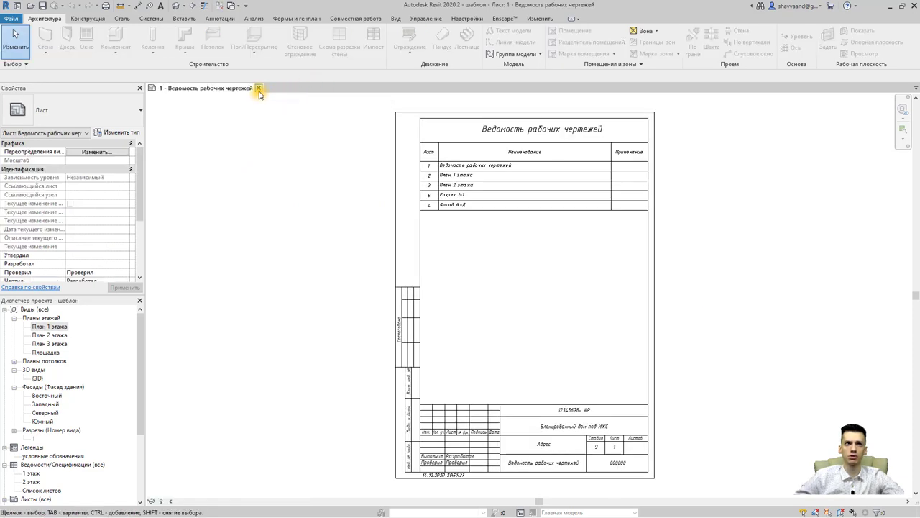
pyautogui.click(259, 89)
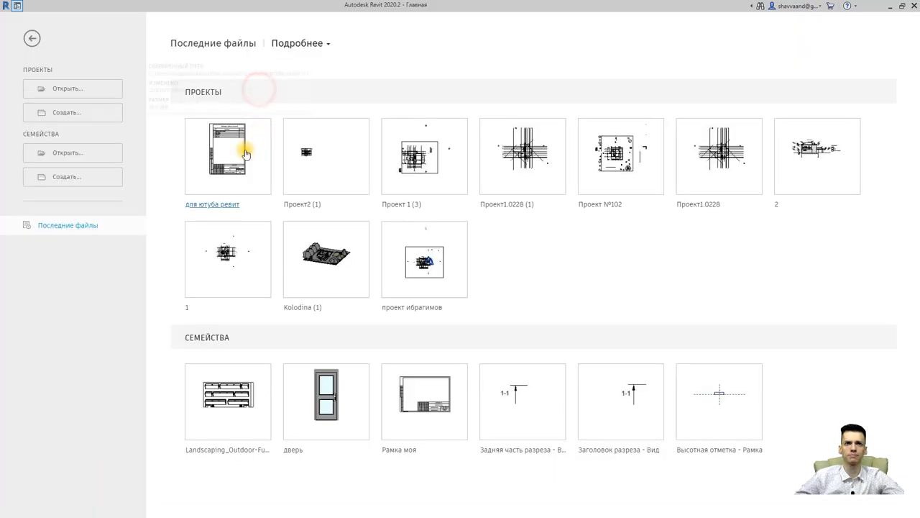
pyautogui.click(105, 119)
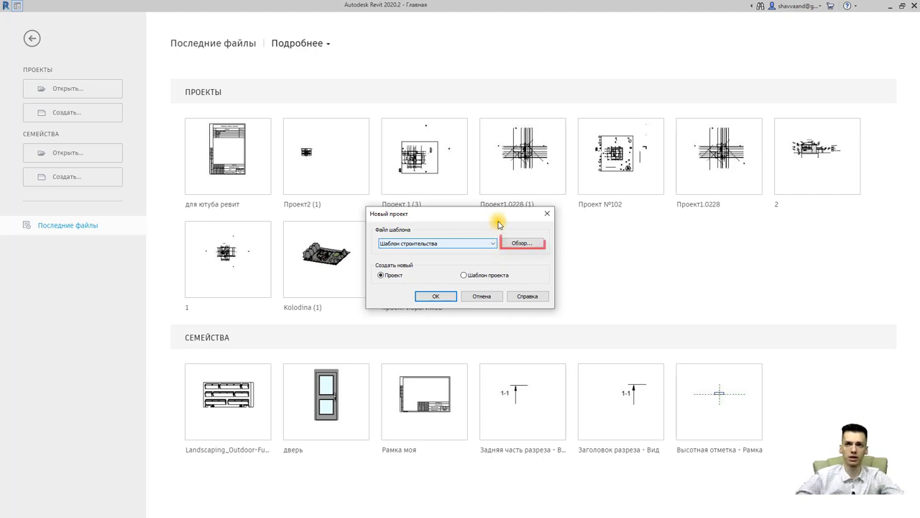
# Step: Pick шаблон.rte from Яндекс.Диск as the template and create the new project
pyautogui.click(515, 250)
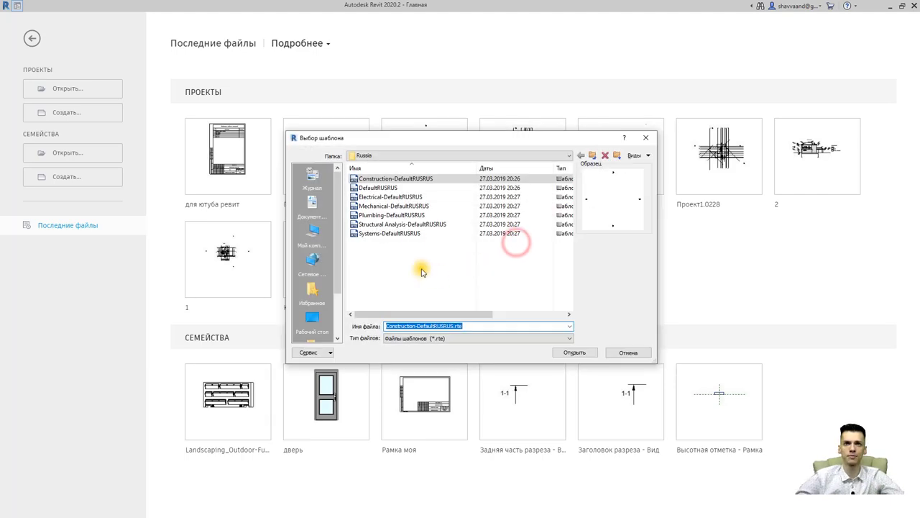
pyautogui.click(412, 155)
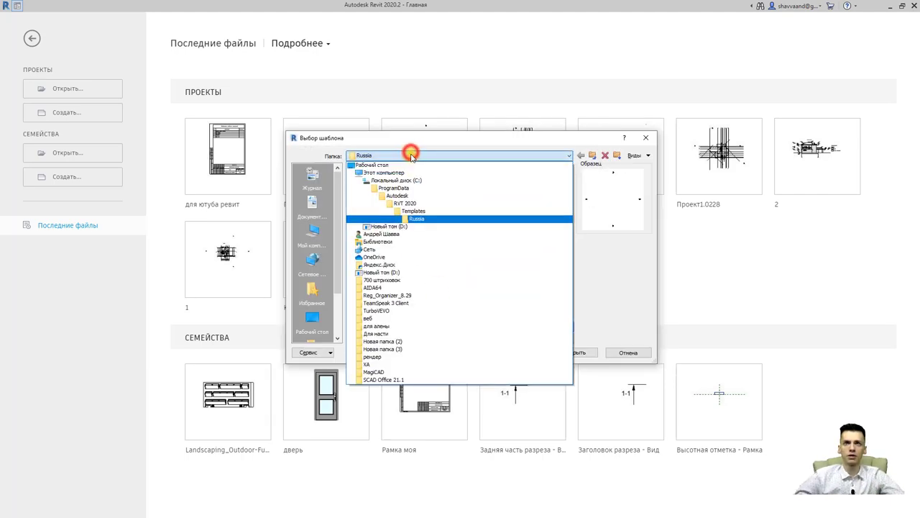
pyautogui.click(407, 265)
pyautogui.click(385, 234)
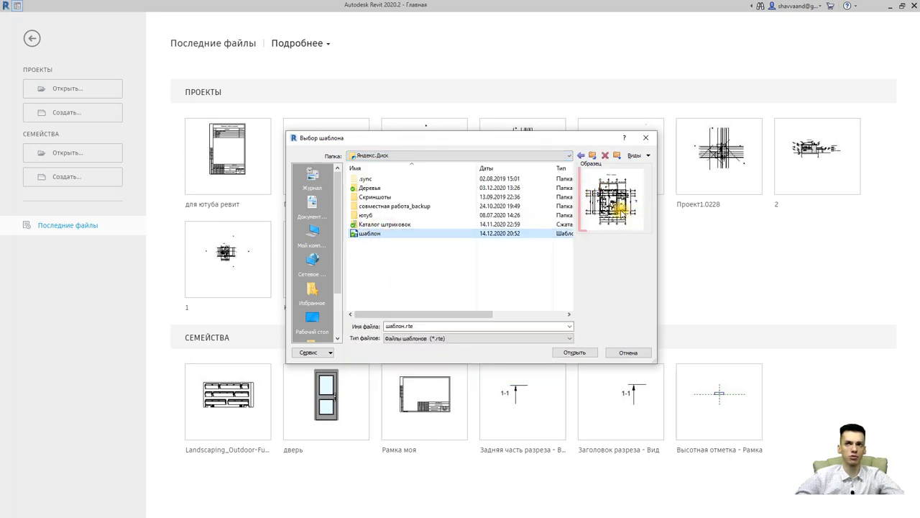
pyautogui.doubleClick(408, 235)
pyautogui.click(435, 296)
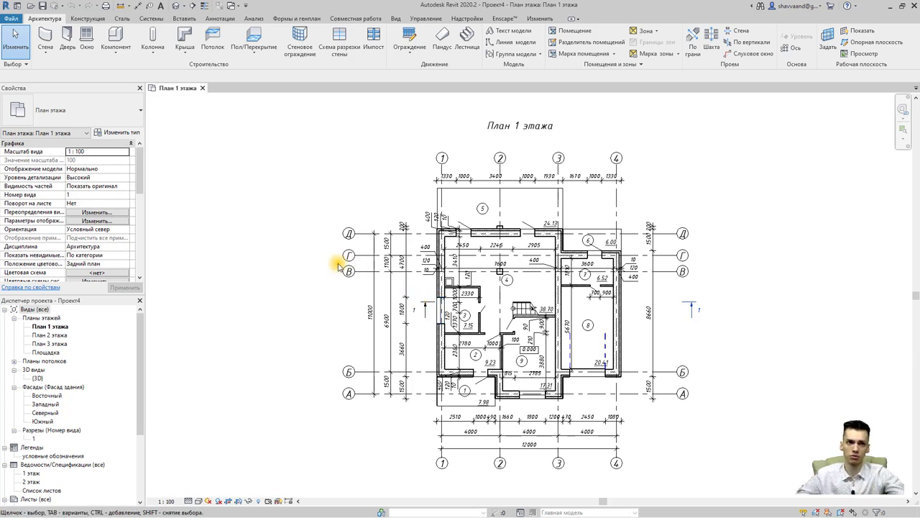
# Step: Draw a Несущстена 400мм газ и 120 кирп wall right of the plan up to axis В
pyautogui.click(49, 53)
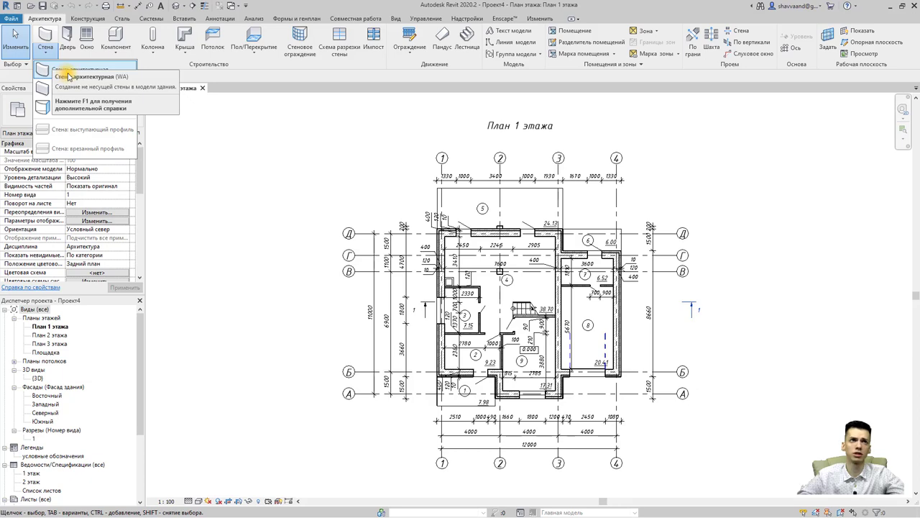
pyautogui.click(69, 76)
pyautogui.click(104, 111)
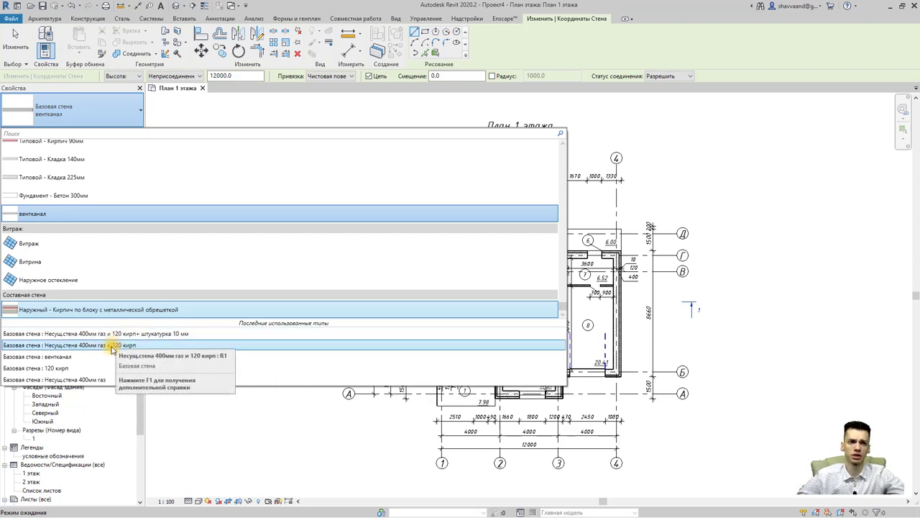
pyautogui.click(112, 348)
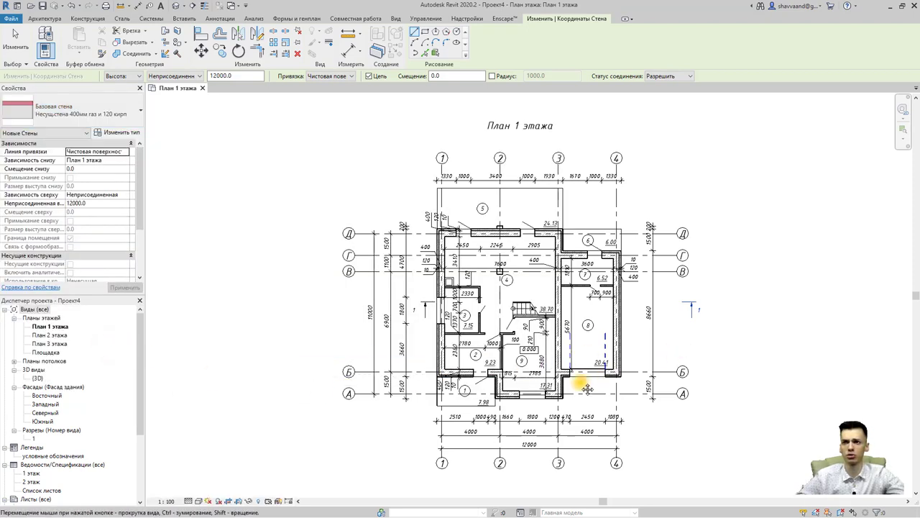
pyautogui.scroll(5, 600, 378)
pyautogui.click(563, 400)
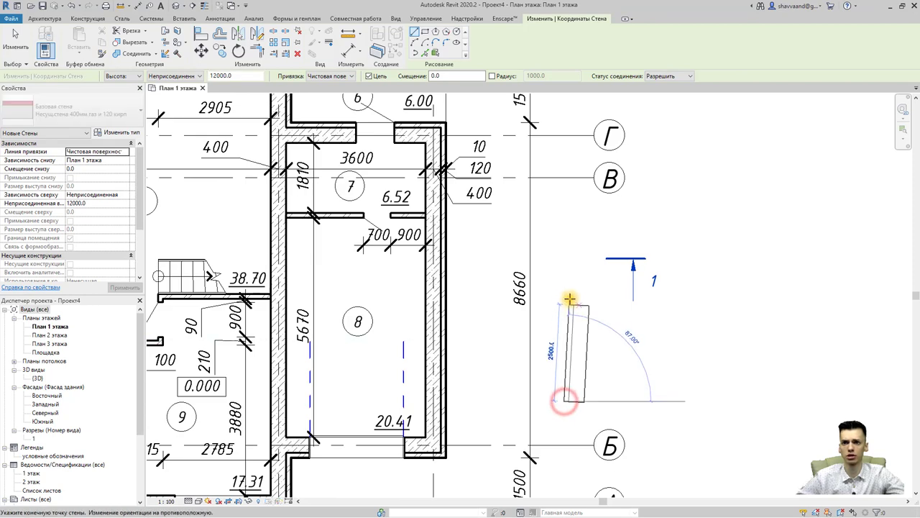
pyautogui.click(569, 298)
pyautogui.press('Escape')
pyautogui.press('Escape')
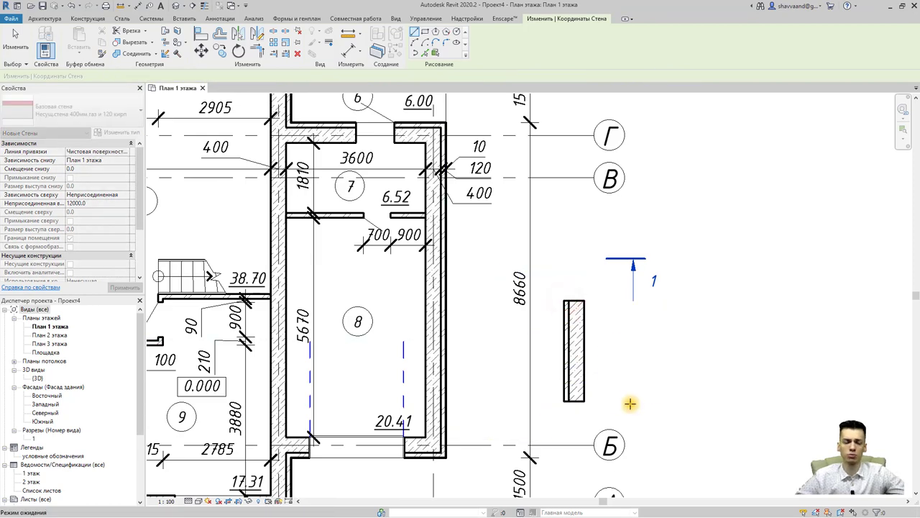
# Step: Draw a second wall of the same type further right of the plan
pyautogui.press('Return')
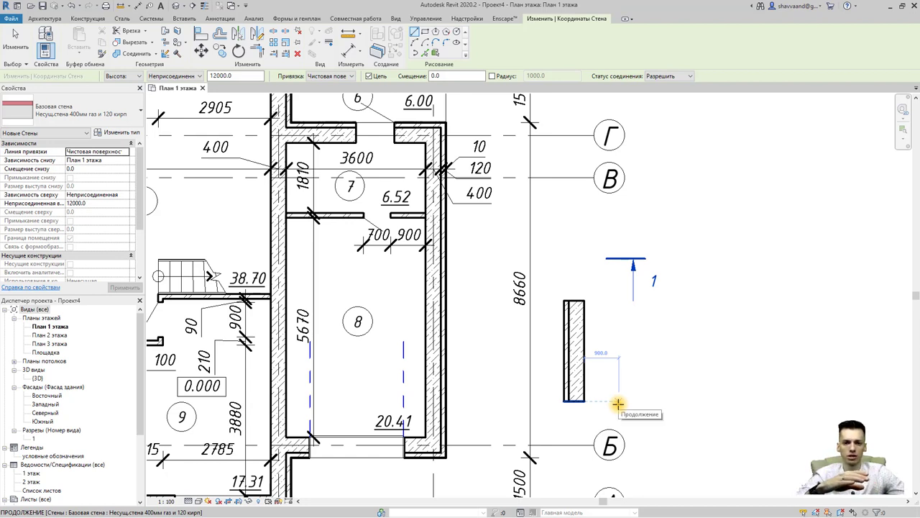
pyautogui.press('Escape')
pyautogui.press('Escape')
pyautogui.click(580, 375)
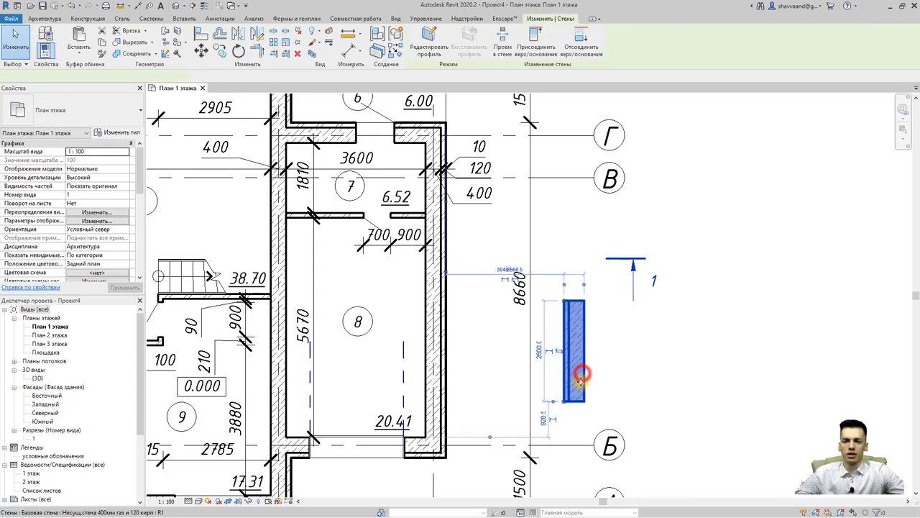
pyautogui.click(392, 54)
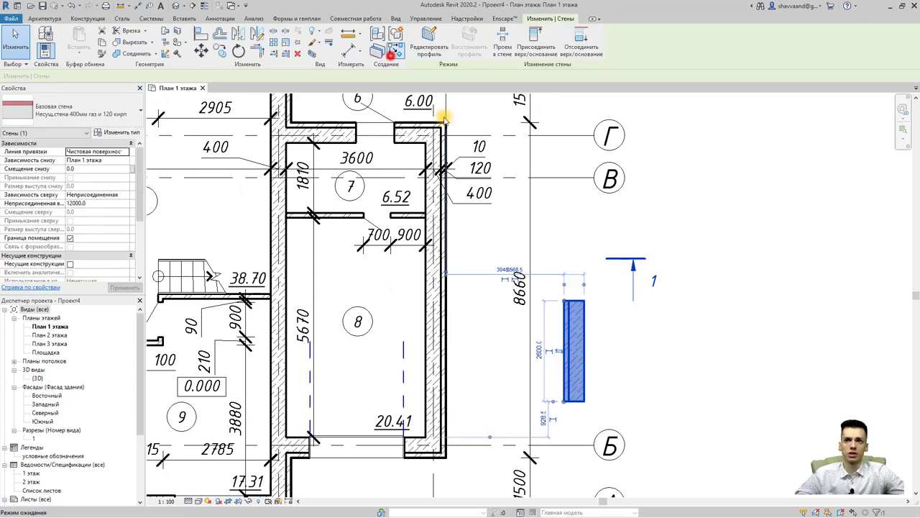
pyautogui.scroll(-3, 657, 359)
pyautogui.scroll(-2, 730, 379)
pyautogui.scroll(-1, 671, 395)
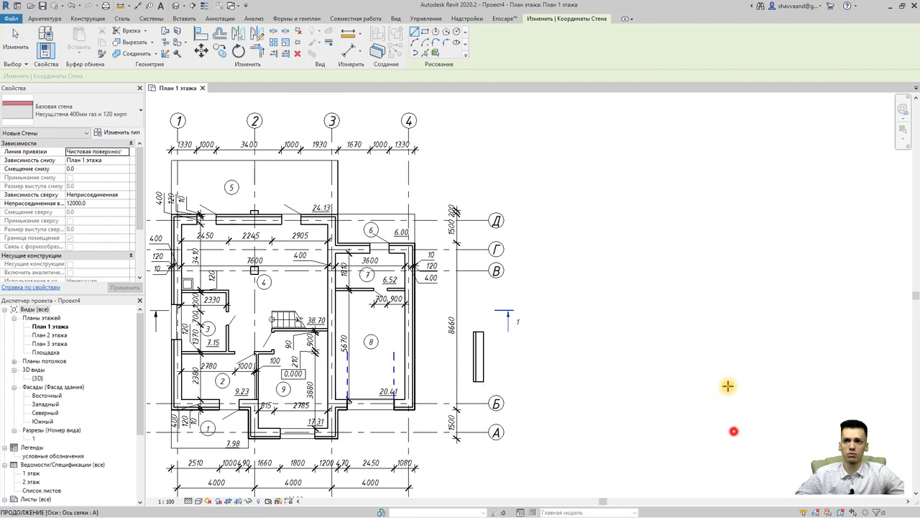
pyautogui.click(733, 237)
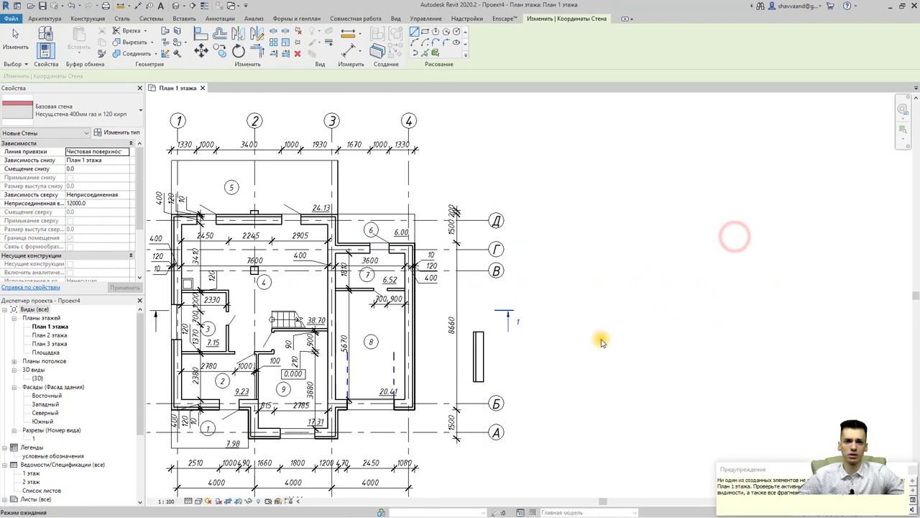
pyautogui.press('Escape')
pyautogui.press('Escape')
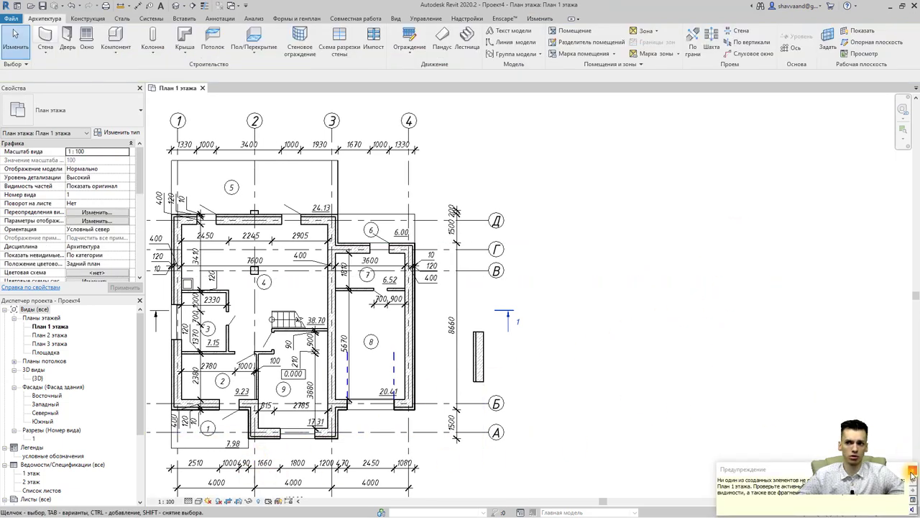
# Step: Dismiss the invisible-elements warning and show the plan's crop region
pyautogui.click(912, 471)
pyautogui.click(235, 501)
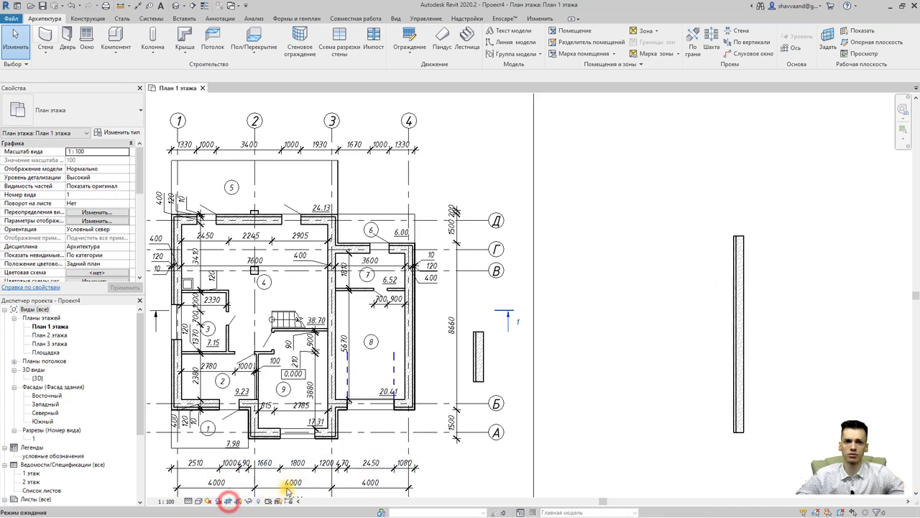
pyautogui.scroll(-3, 561, 400)
pyautogui.moveTo(545, 423); pyautogui.dragTo(530, 427, button='middle')
pyautogui.scroll(-2, 552, 425)
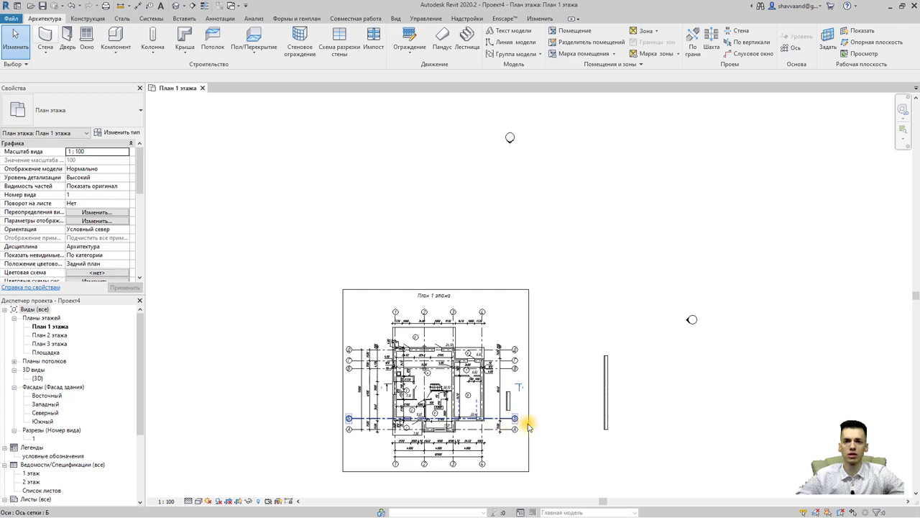
pyautogui.scroll(1, 576, 429)
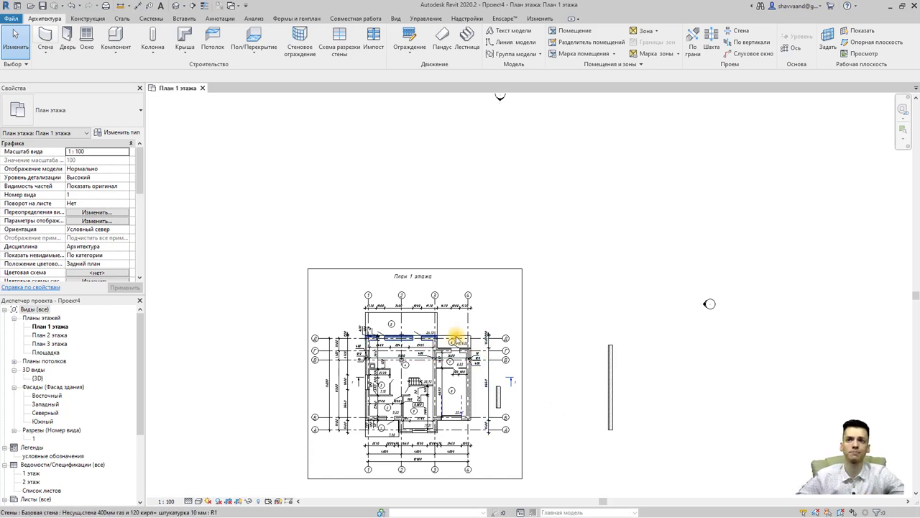
# Step: Close Проект4 without saving changes
pyautogui.moveTo(570, 439); pyautogui.dragTo(516, 393, button='middle')
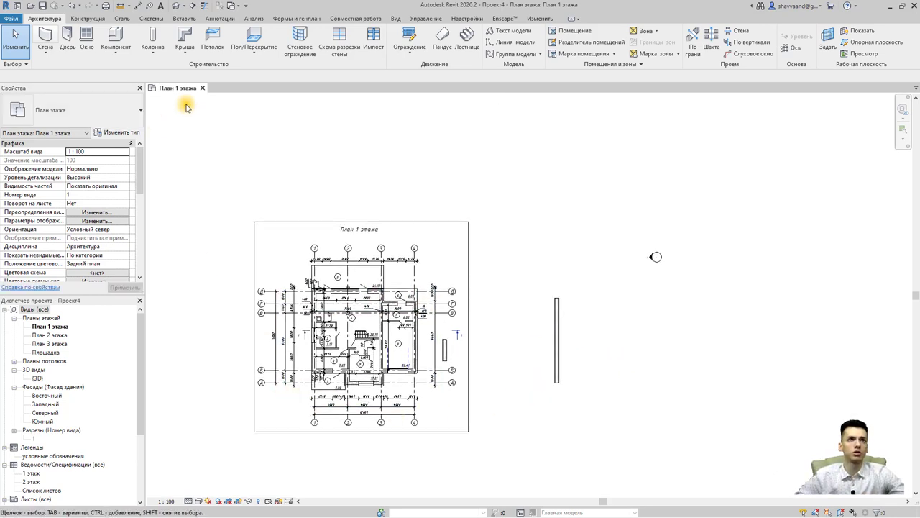
pyautogui.click(202, 90)
pyautogui.click(474, 265)
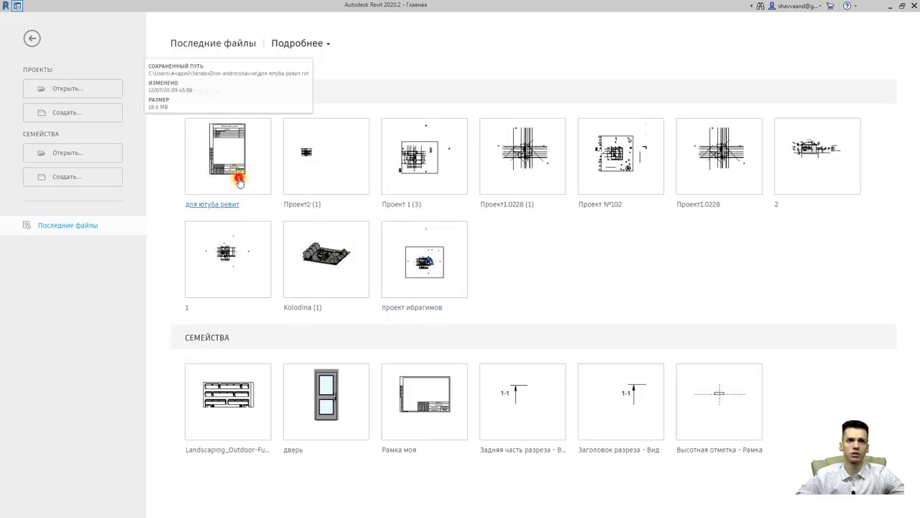
# Step: Open the для ютуба ревит project with its План 1 этажа and Площадка views
pyautogui.click(240, 181)
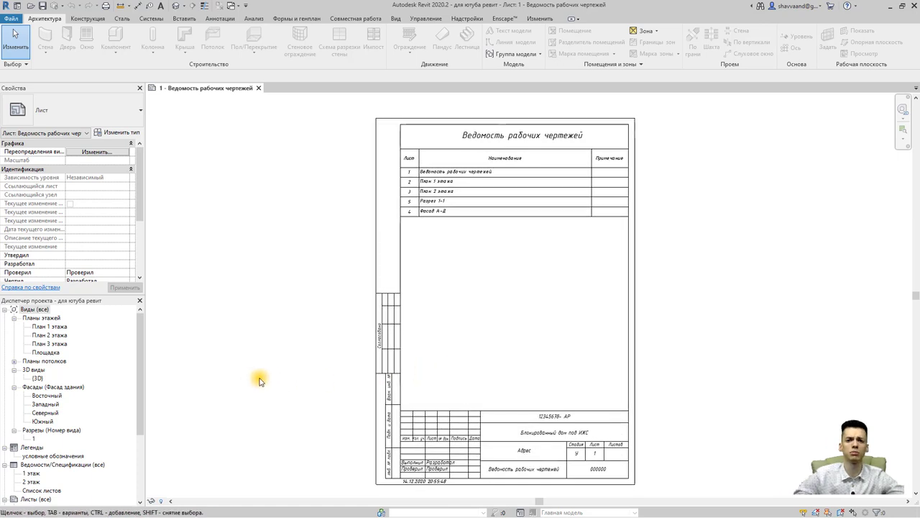
pyautogui.scroll(-2, 197, 387)
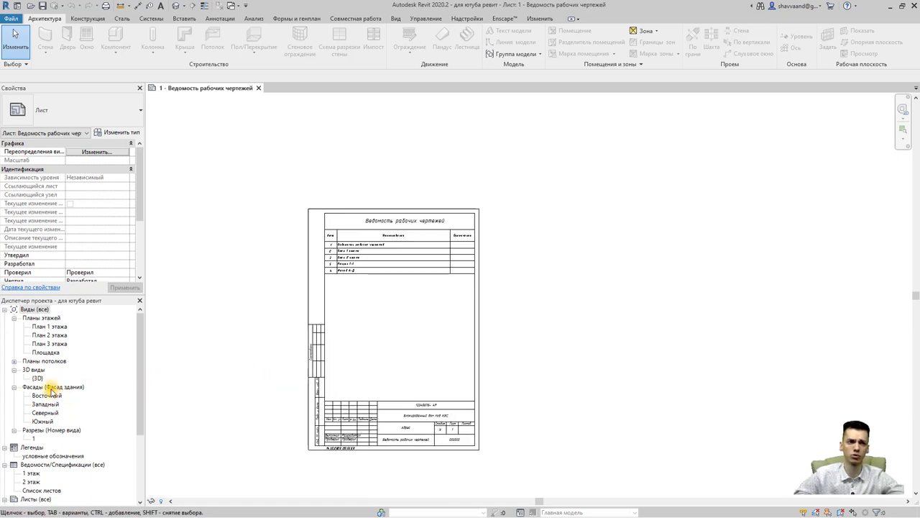
pyautogui.doubleClick(58, 327)
pyautogui.doubleClick(46, 353)
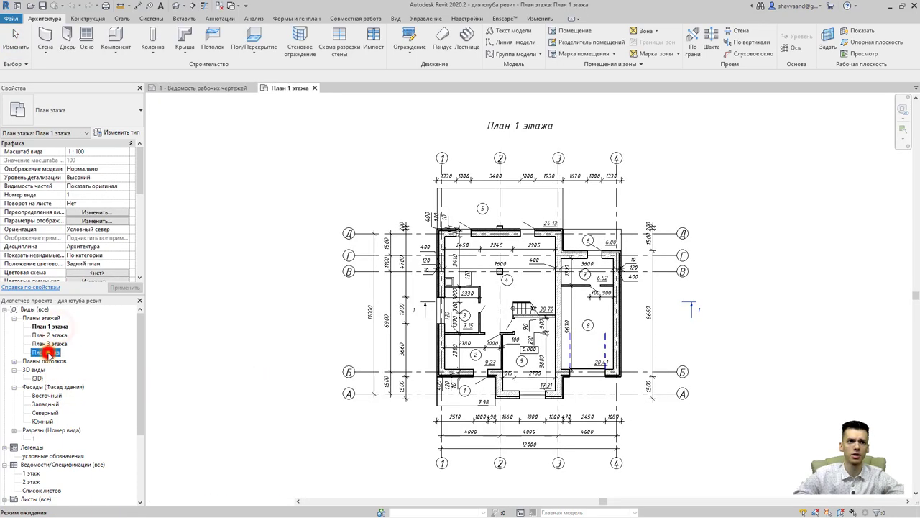
pyautogui.scroll(-3, 440, 359)
# Step: Delete the toposurface and site region from the Площадка plan
pyautogui.scroll(-2, 440, 360)
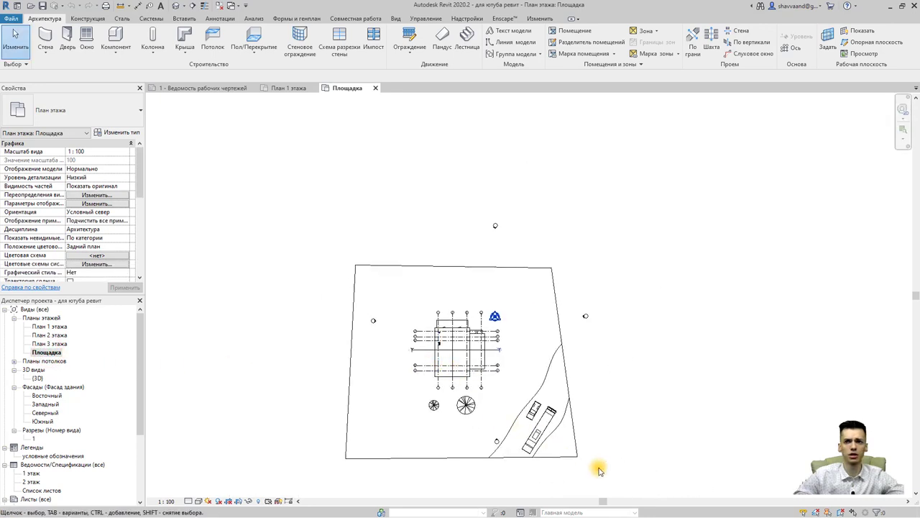
pyautogui.moveTo(604, 474)
pyautogui.mouseDown()
pyautogui.moveTo(531, 425)
pyautogui.moveTo(515, 381)
pyautogui.mouseUp()
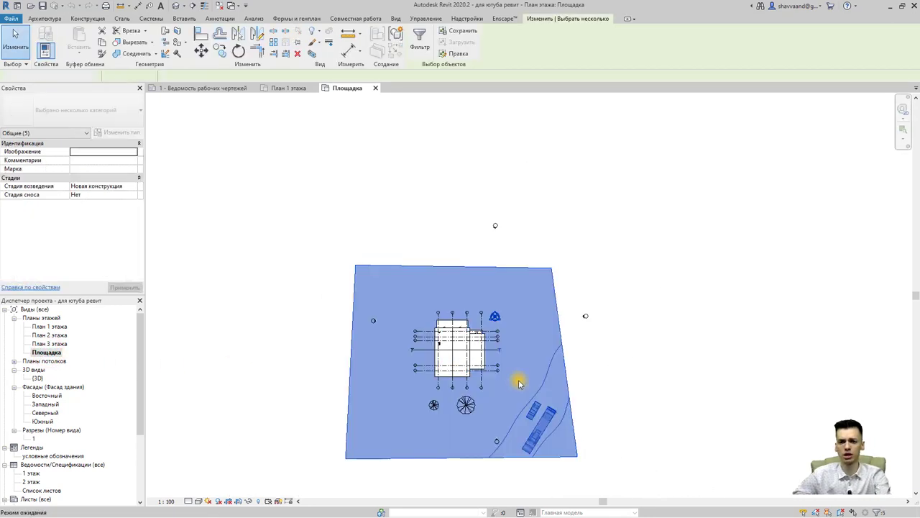
pyautogui.press('Delete')
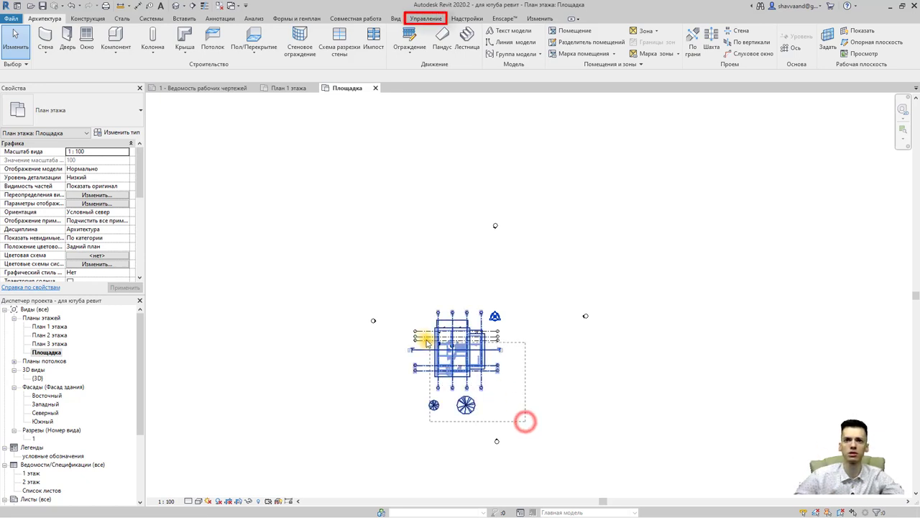
# Step: Delete the building and leftover lines, accepting removal of section Разрез 1
pyautogui.moveTo(482, 391); pyautogui.dragTo(417, 336)
pyautogui.press('Delete')
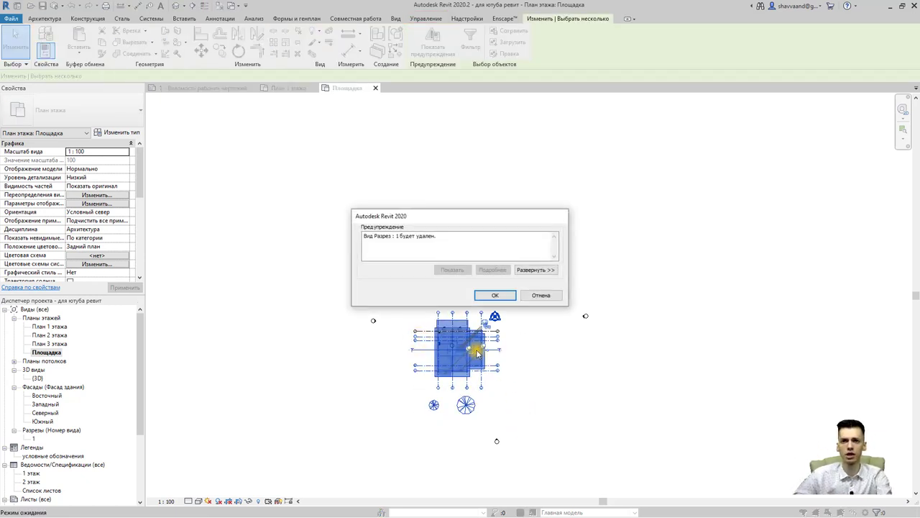
pyautogui.click(493, 296)
pyautogui.moveTo(480, 352); pyautogui.dragTo(432, 300)
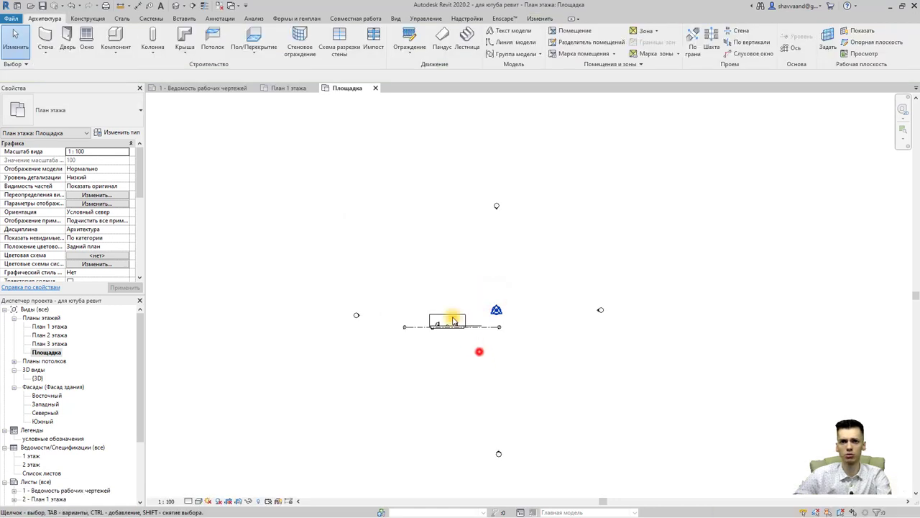
pyautogui.press('Delete')
pyautogui.moveTo(456, 338); pyautogui.dragTo(405, 294)
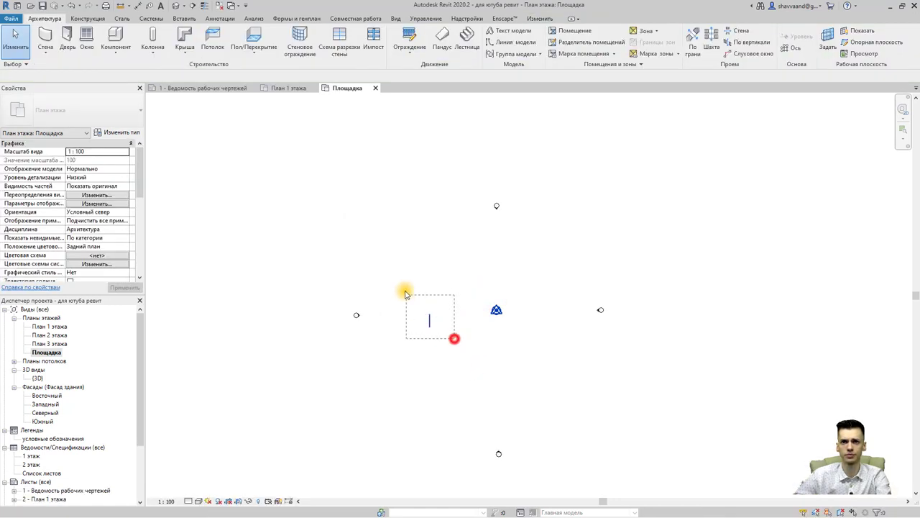
pyautogui.press('Delete')
# Step: Check for hidden leftovers with Reveal Hidden Elements, then open План 1 этажа
pyautogui.click(258, 502)
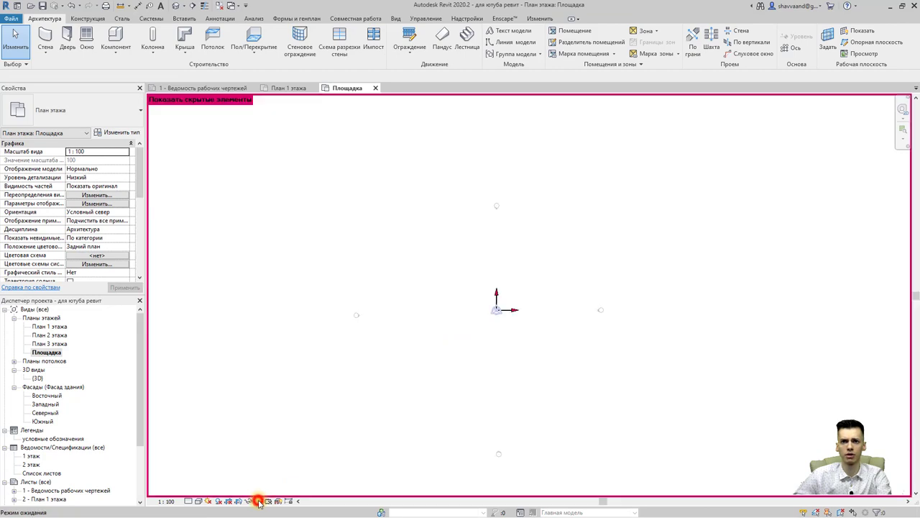
pyautogui.click(258, 501)
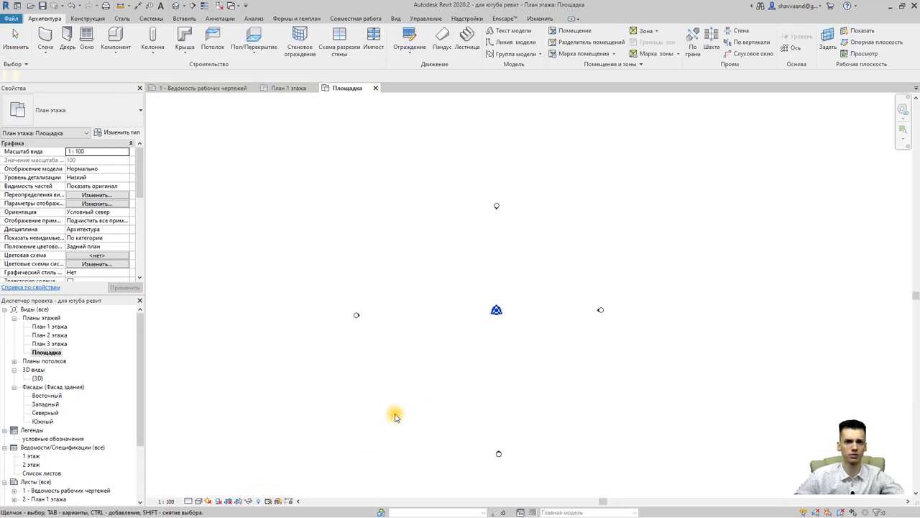
pyautogui.press('Escape')
pyautogui.doubleClick(50, 327)
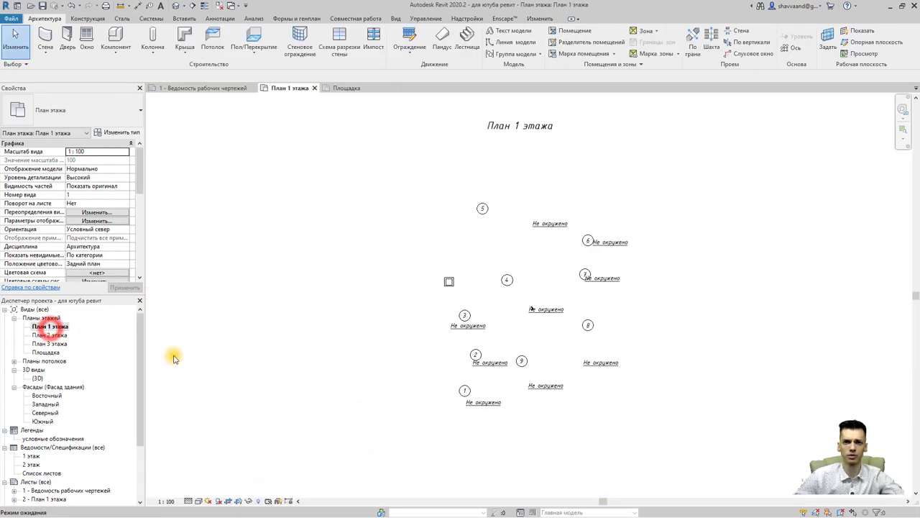
# Step: Delete all leftover room tags and the view title from План 1 этажа
pyautogui.scroll(-2, 376, 353)
pyautogui.moveTo(376, 353); pyautogui.dragTo(382, 375, button='middle')
pyautogui.scroll(-1, 382, 375)
pyautogui.moveTo(539, 417); pyautogui.dragTo(381, 230)
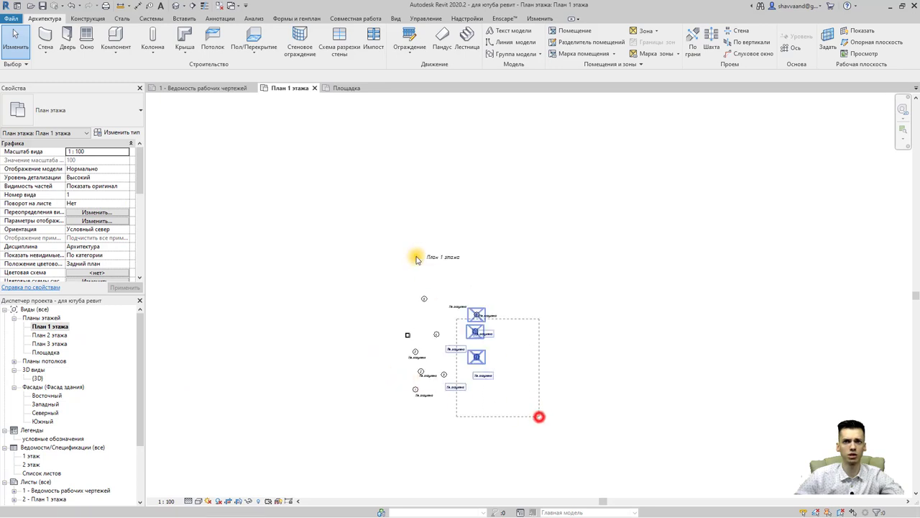
pyautogui.press('Delete')
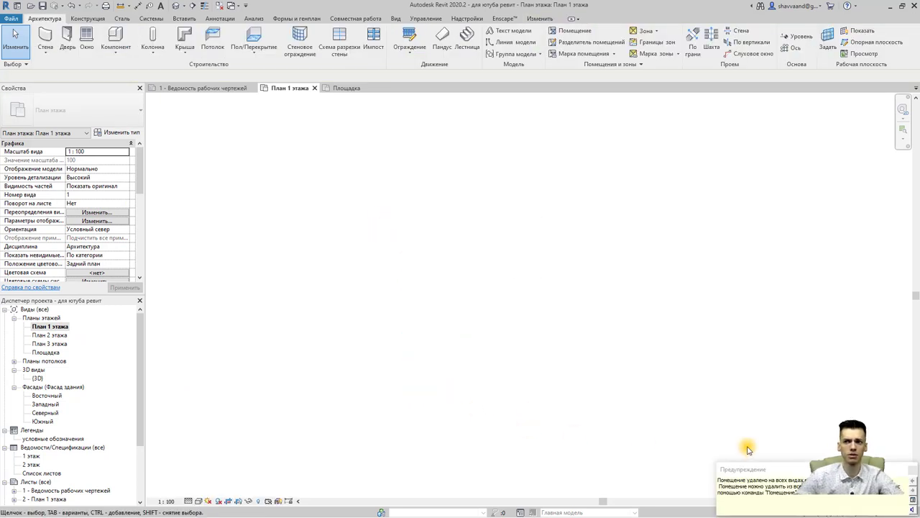
# Step: Open План 2 этажа, План 3 этажа and Площадка to confirm they are empty
pyautogui.doubleClick(50, 335)
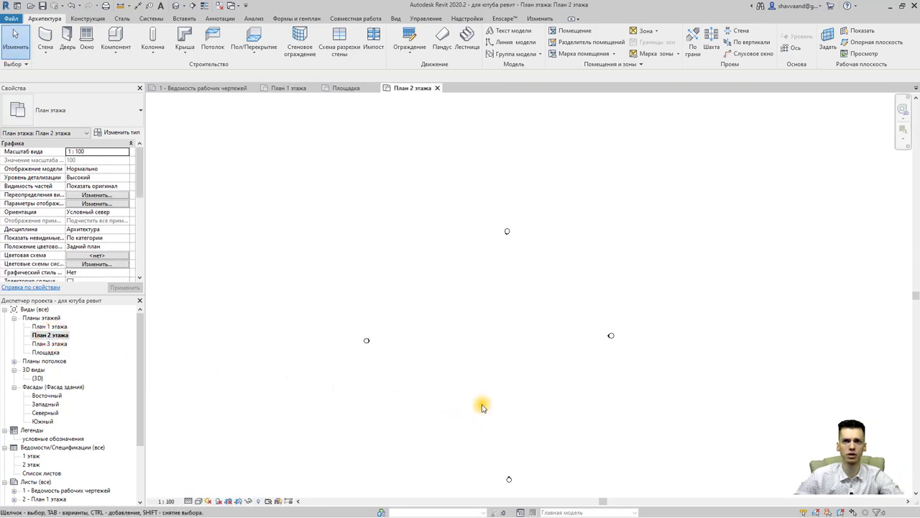
pyautogui.doubleClick(61, 344)
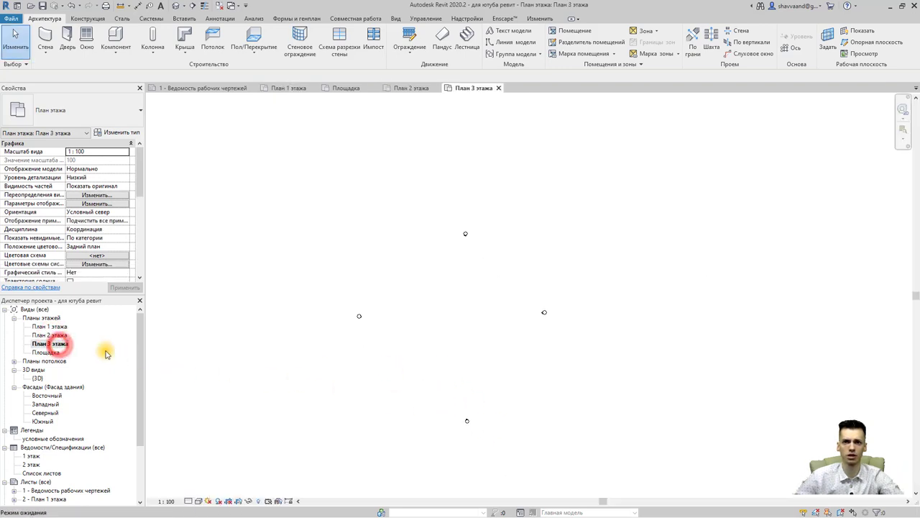
pyautogui.doubleClick(50, 351)
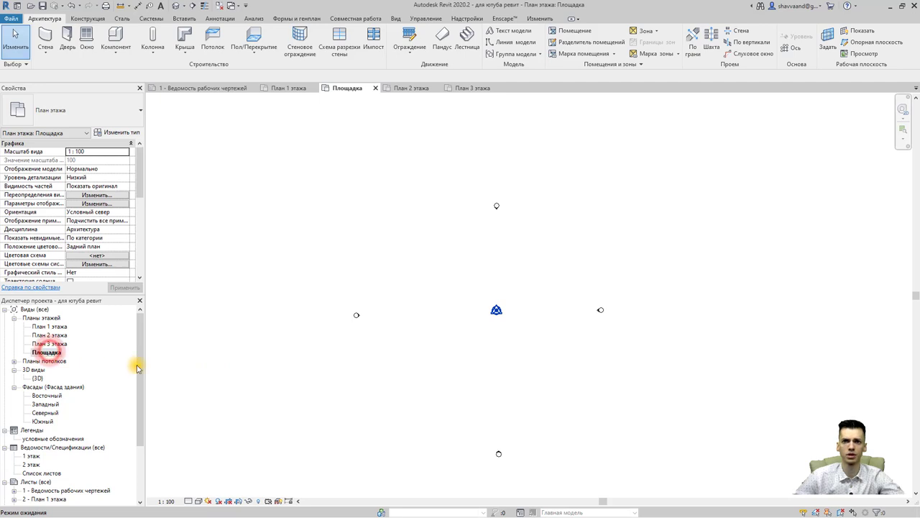
# Step: Try renaming the {3D} view and dismiss the invalid-name error
pyautogui.click(35, 378)
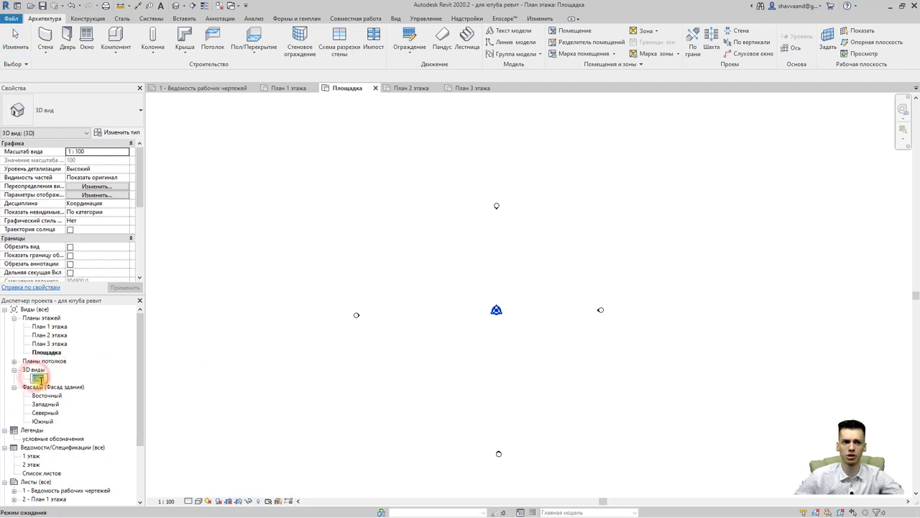
pyautogui.click(71, 378)
pyautogui.click(514, 279)
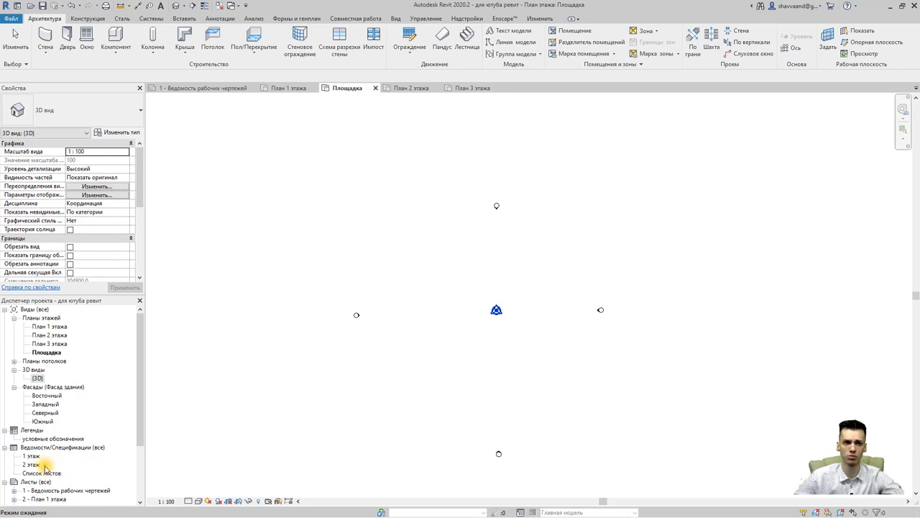
# Step: Orbit the 3D view, then open Площадка and toggle its cropping on and off
pyautogui.click(180, 6)
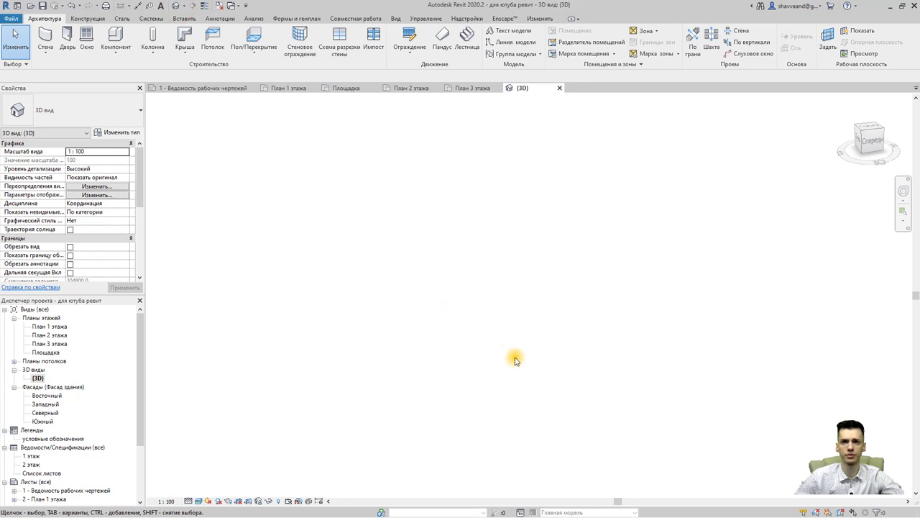
pyautogui.moveTo(515, 359)
pyautogui.keyDown('shift'); pyautogui.mouseDown(button='middle')
pyautogui.moveTo(280, 316)
pyautogui.moveTo(530, 338)
pyautogui.mouseUp(button='middle'); pyautogui.keyUp('shift')
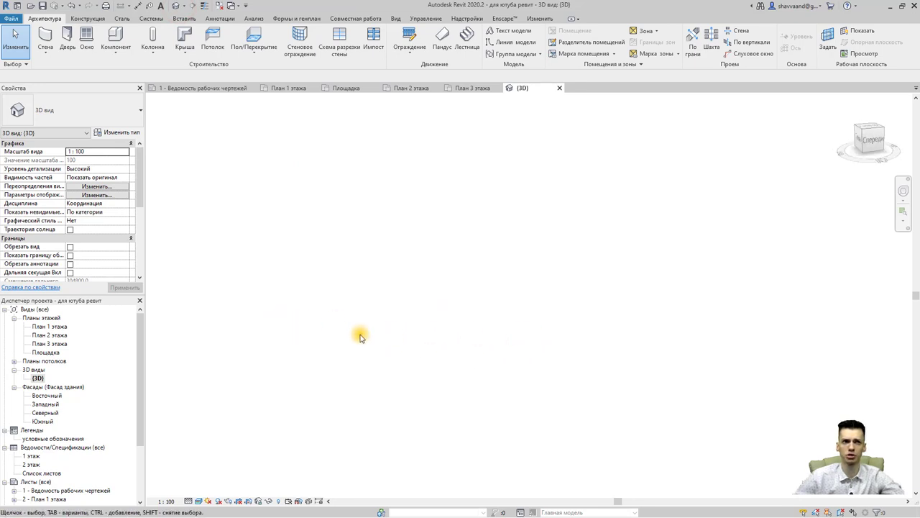
pyautogui.click(49, 327)
pyautogui.doubleClick(46, 353)
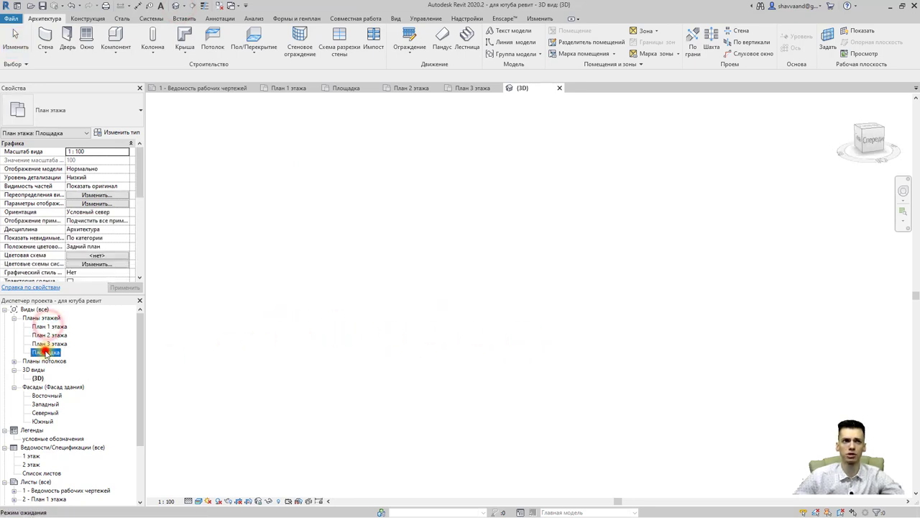
pyautogui.scroll(-2, 132, 240)
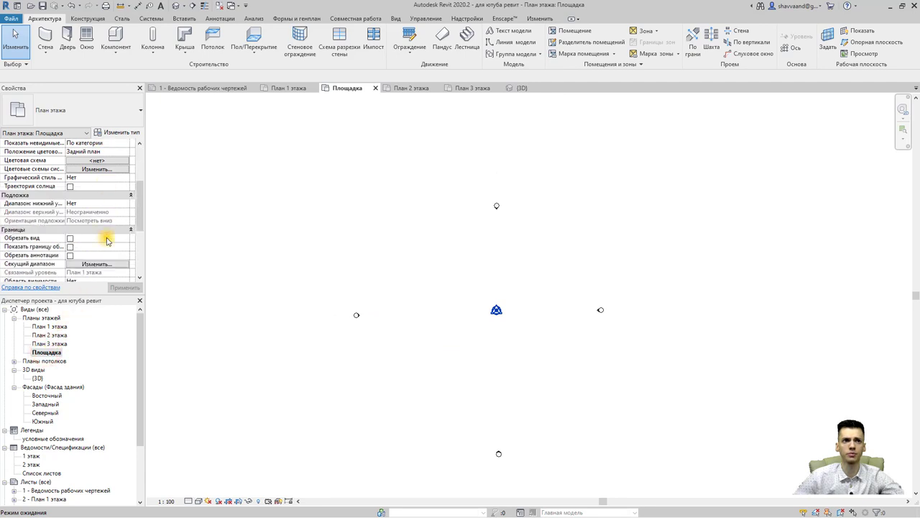
pyautogui.scroll(-2, 132, 241)
pyautogui.scroll(-2, 131, 240)
pyautogui.click(230, 500)
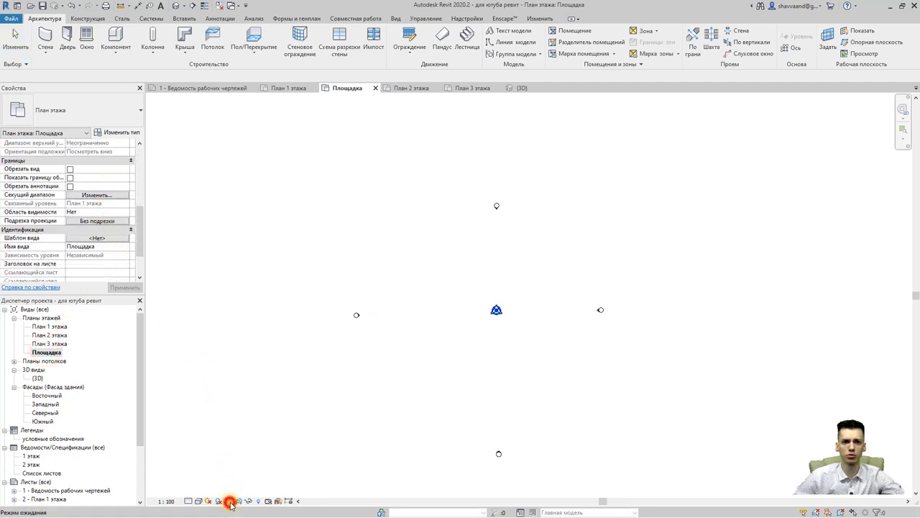
pyautogui.click(230, 501)
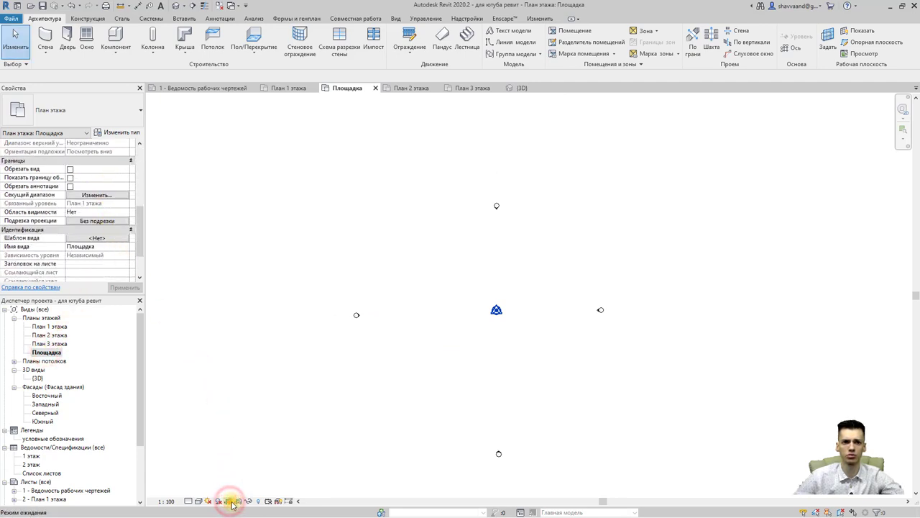
# Step: Open План 1 этажа and План 2 этажа, then show План 3 этажа's properties
pyautogui.doubleClick(55, 326)
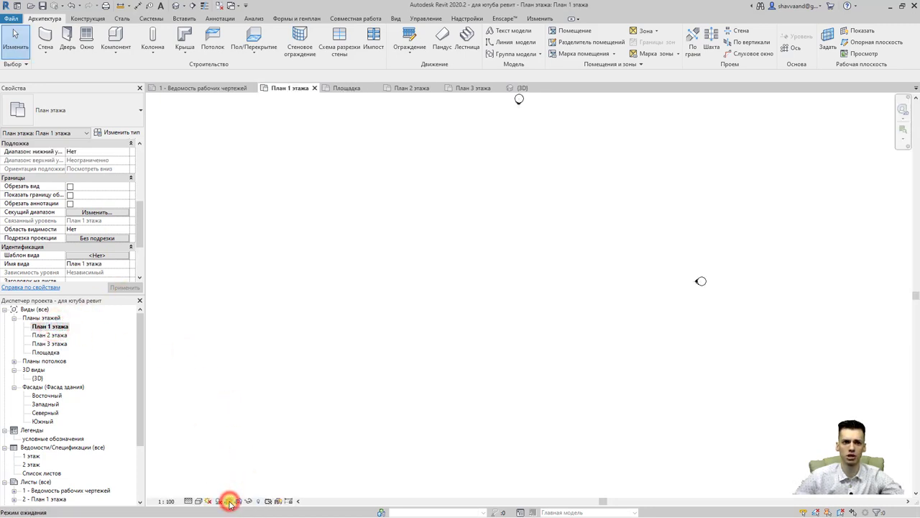
pyautogui.doubleClick(54, 335)
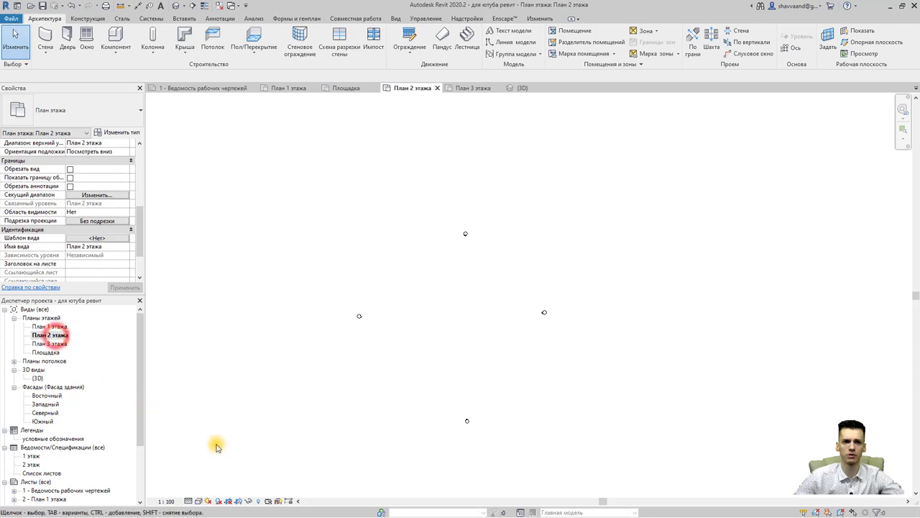
pyautogui.click(56, 345)
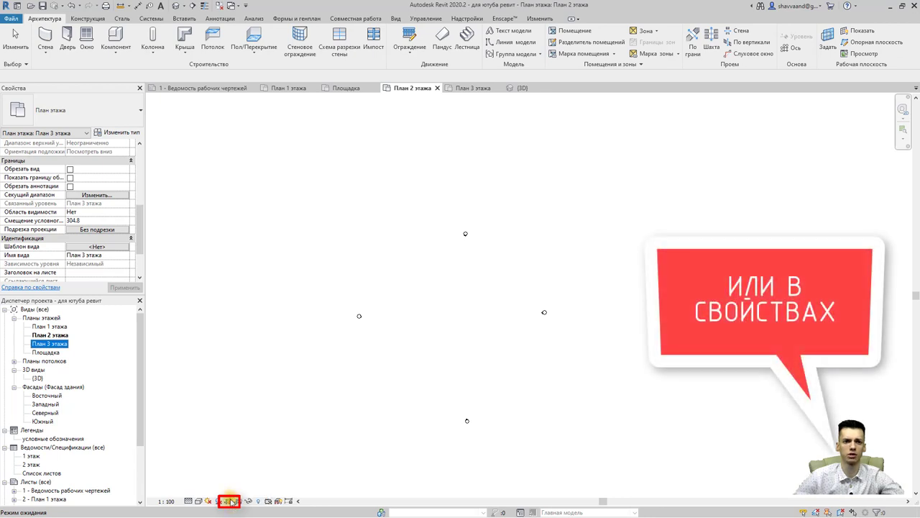
# Step: Crop the План 2 этажа view, widen the crop region left and right, then hide its boundary
pyautogui.click(239, 501)
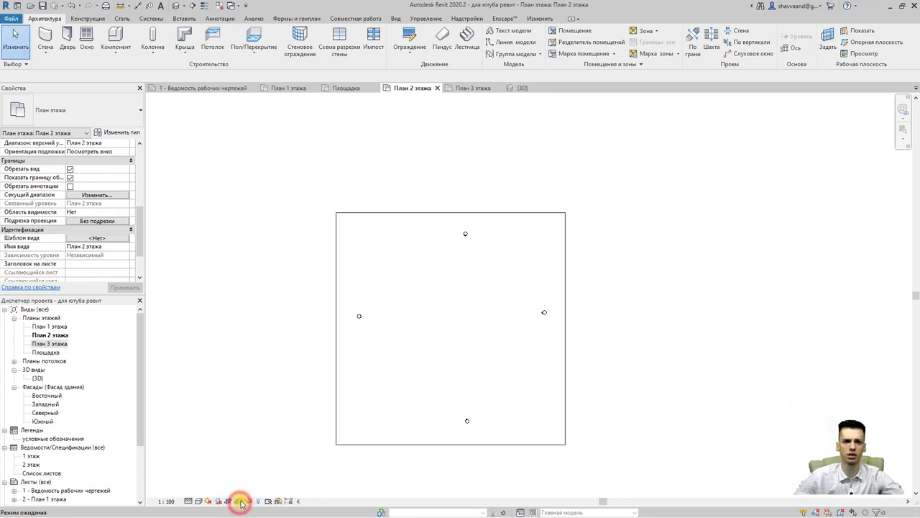
pyautogui.click(335, 400)
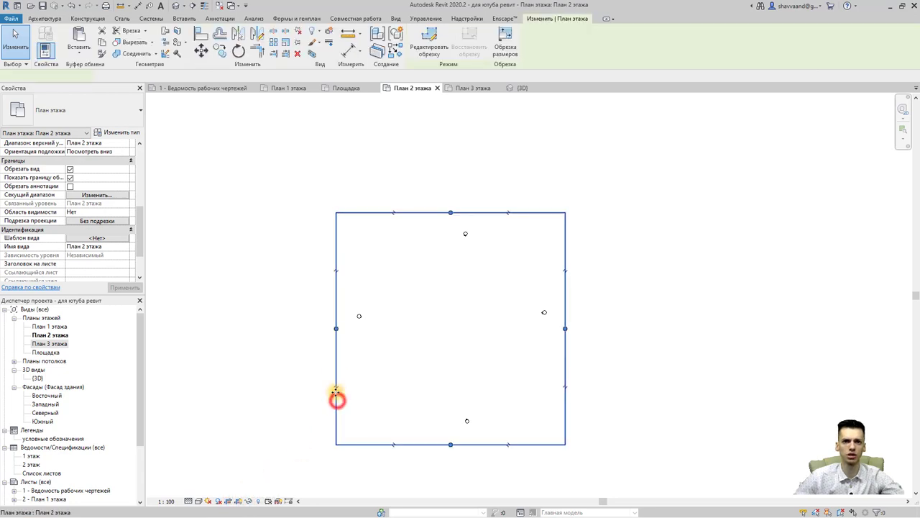
pyautogui.moveTo(336, 329); pyautogui.dragTo(269, 329)
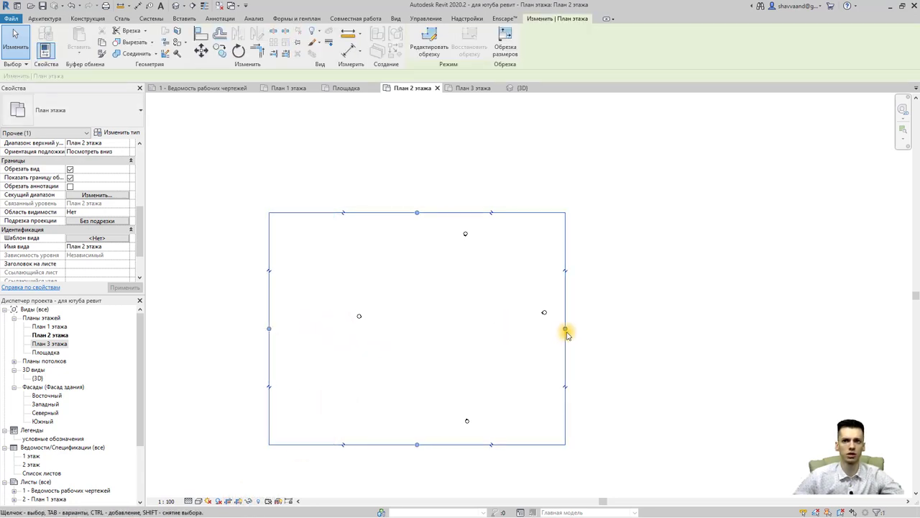
pyautogui.moveTo(565, 329); pyautogui.dragTo(703, 323)
pyautogui.click(241, 466)
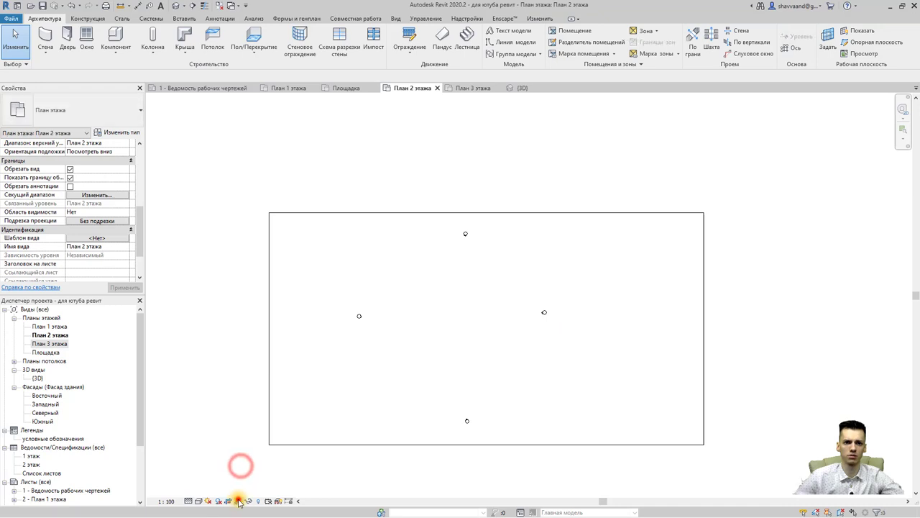
pyautogui.click(236, 501)
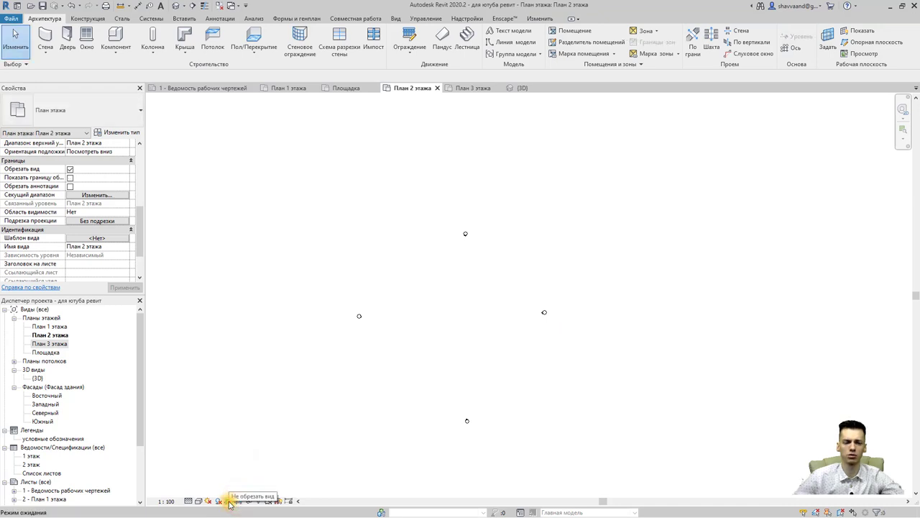
# Step: Close inactive views, open План 1 этажа and Площадка, then close everything except Площадка
pyautogui.click(219, 6)
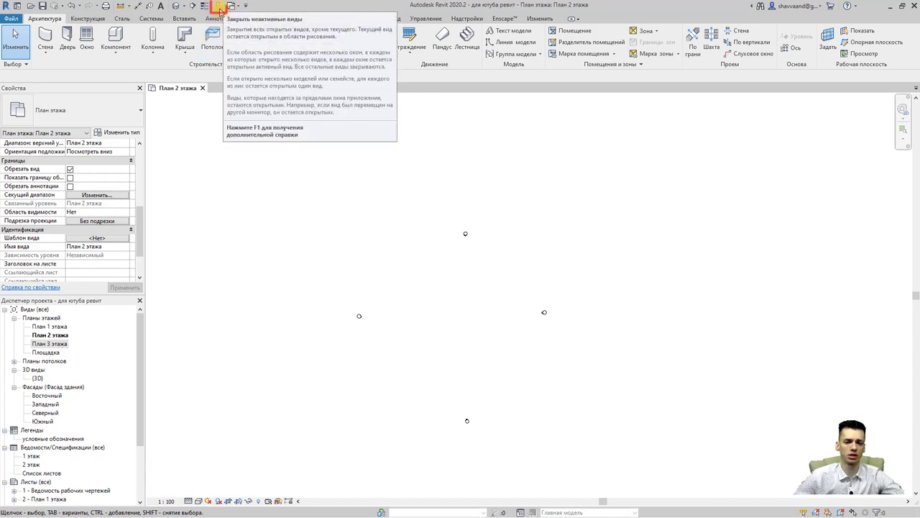
pyautogui.doubleClick(51, 327)
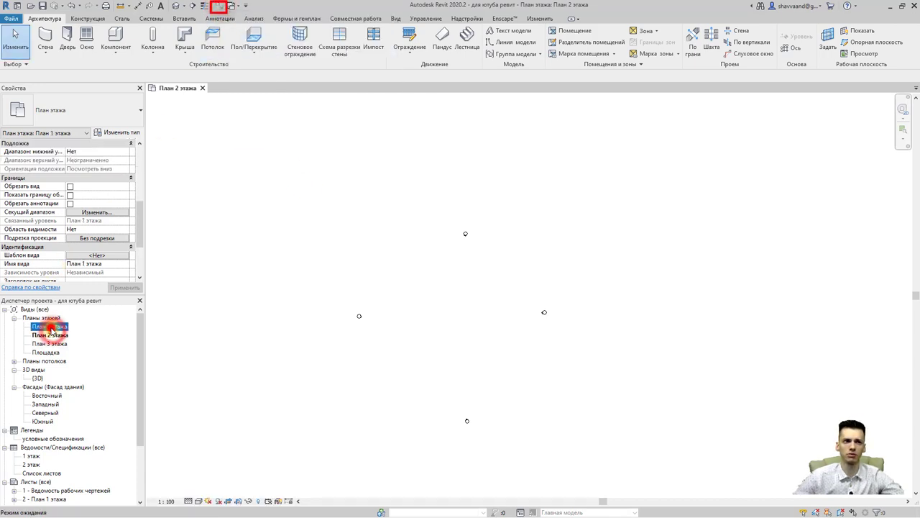
pyautogui.click(50, 344)
pyautogui.click(51, 343)
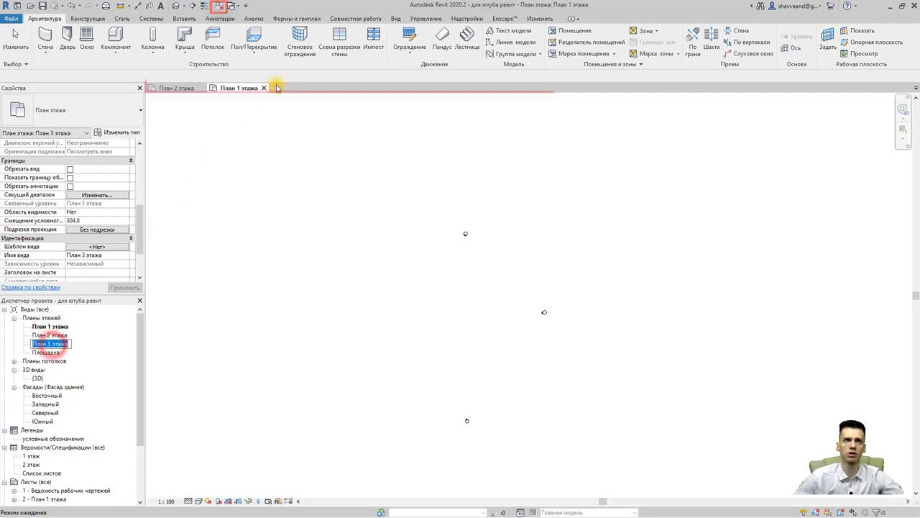
pyautogui.doubleClick(48, 352)
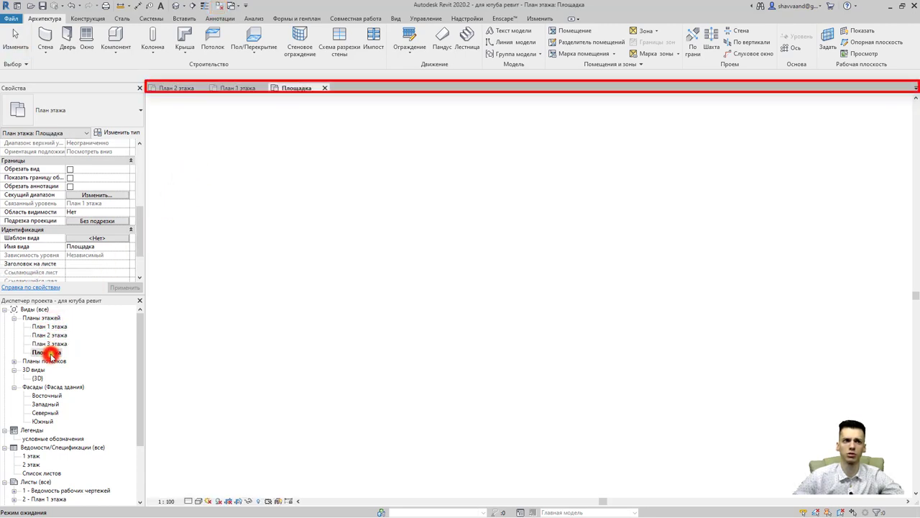
pyautogui.click(221, 9)
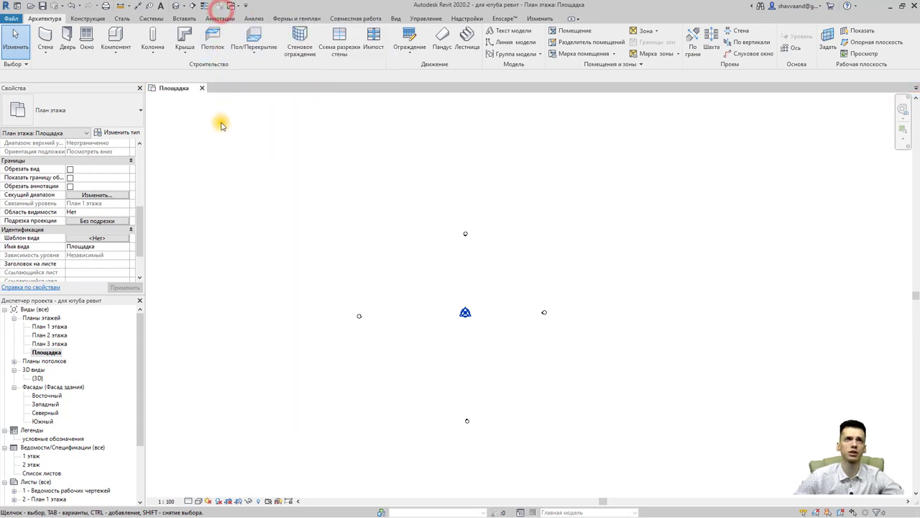
# Step: Save the project as a template file named 'шаблон 1'
pyautogui.click(11, 16)
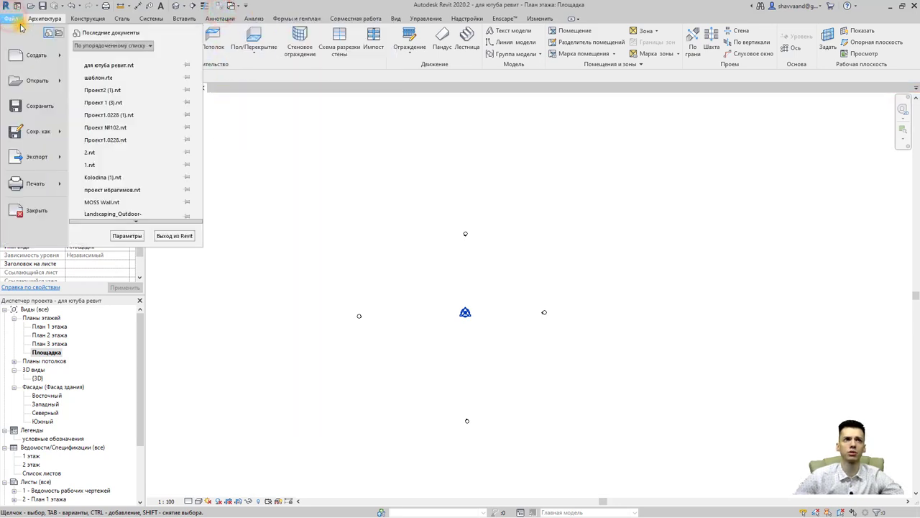
pyautogui.click(64, 134)
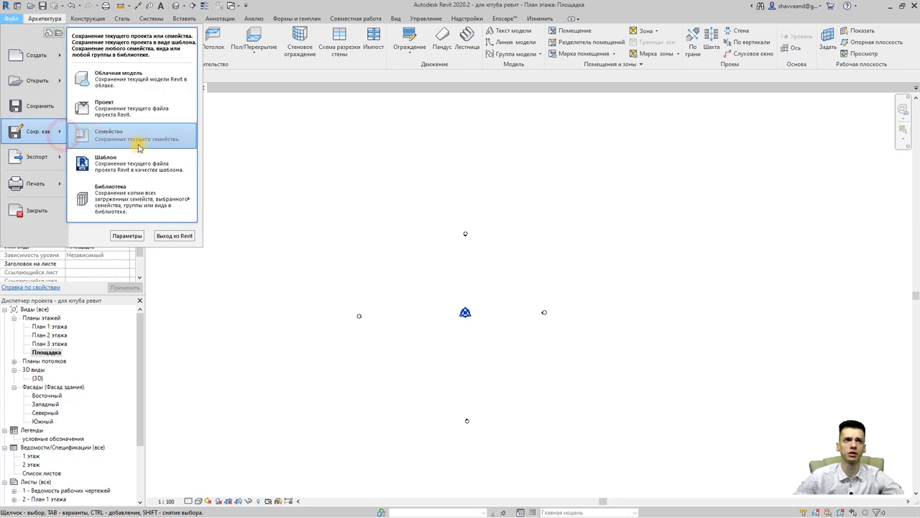
pyautogui.click(147, 164)
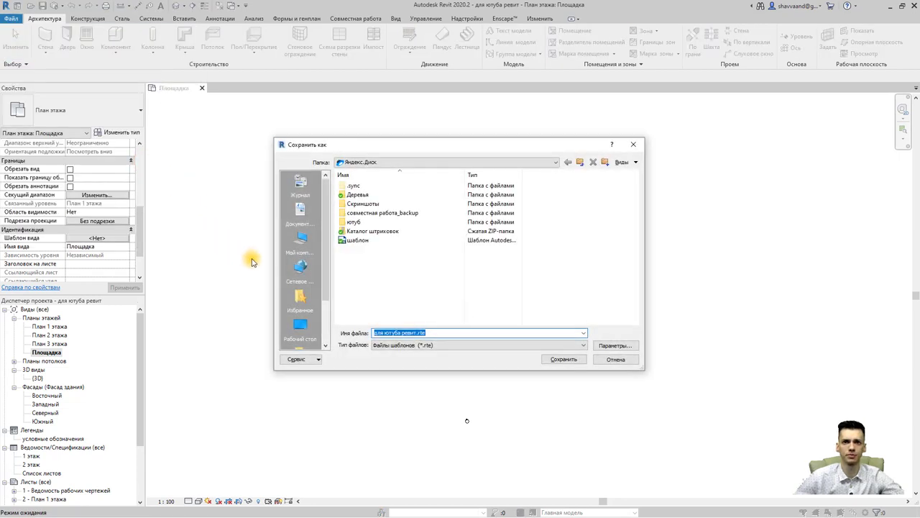
pyautogui.click(431, 334)
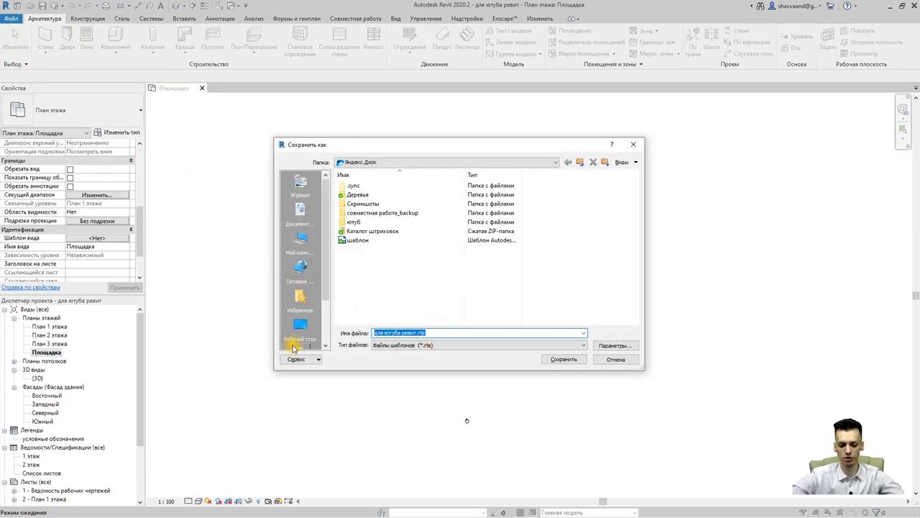
pyautogui.write('шаблон 1')
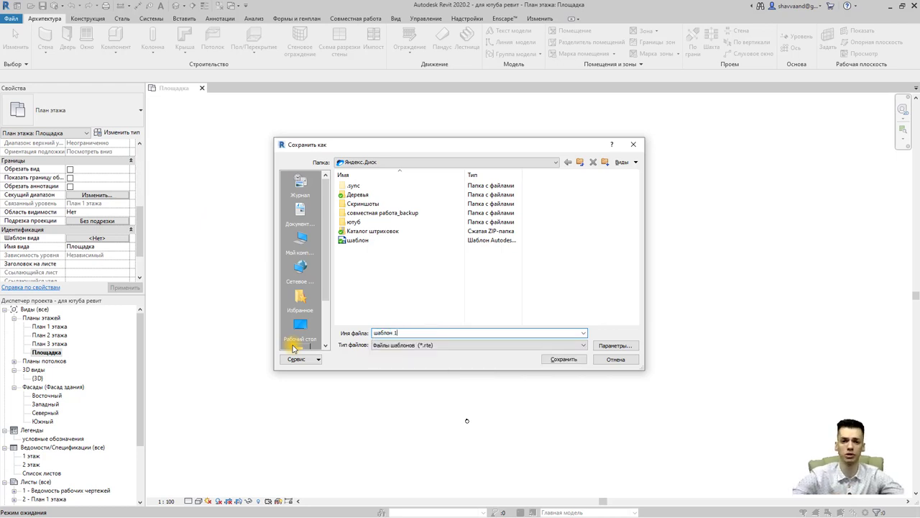
pyautogui.press('Return')
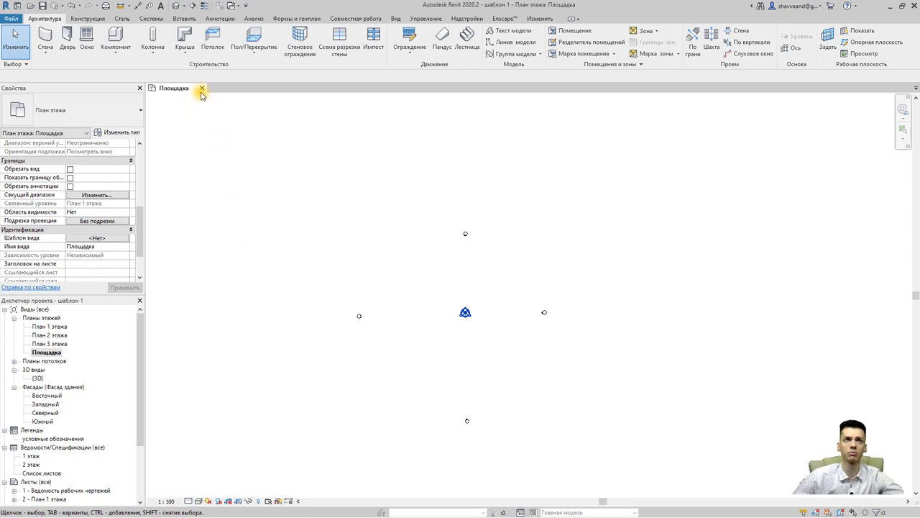
# Step: Create a new project from the шаблон 1.rte template in the Яндекс.Диск folder
pyautogui.click(202, 89)
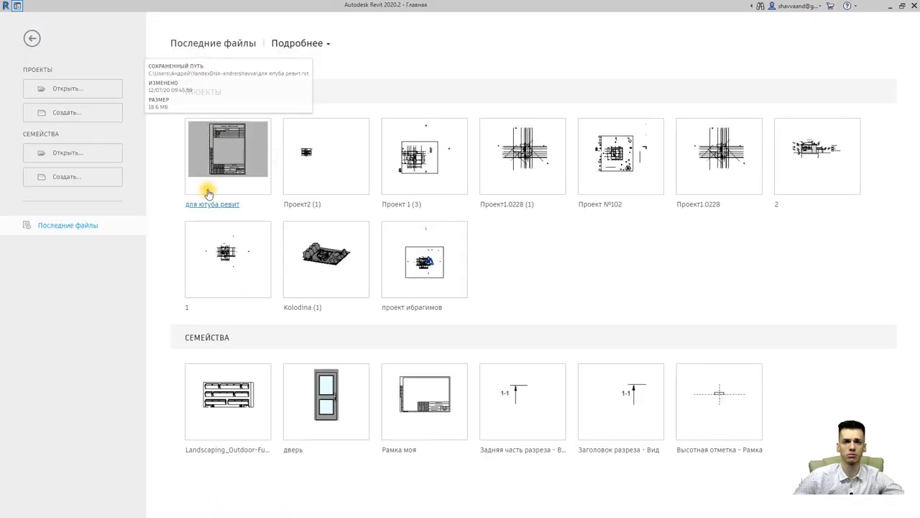
pyautogui.click(94, 115)
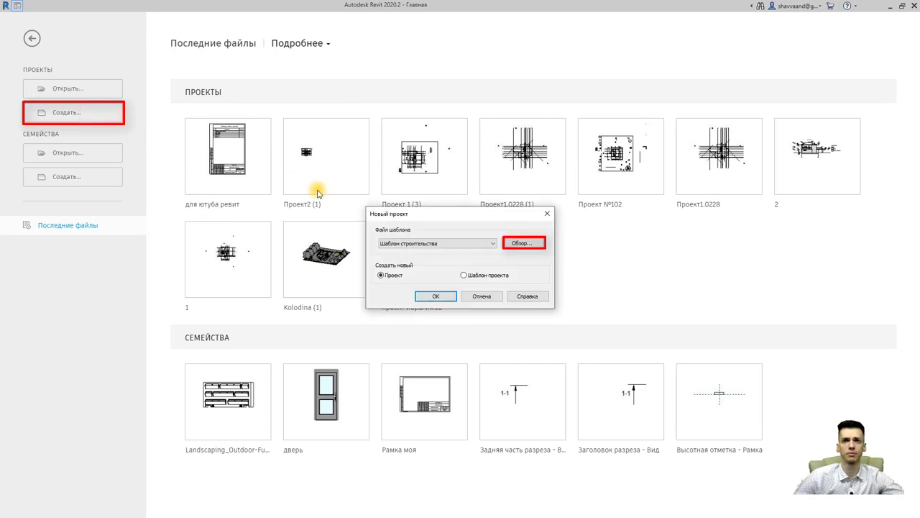
pyautogui.click(519, 245)
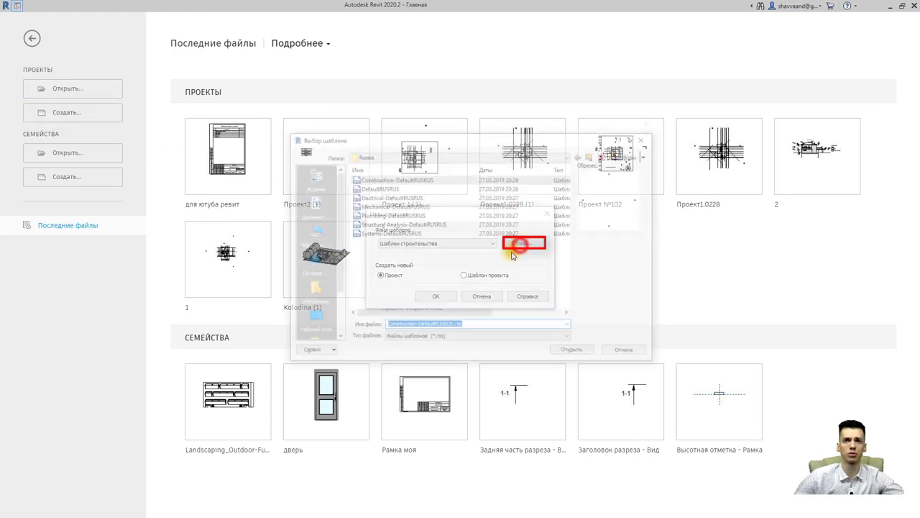
pyautogui.click(432, 155)
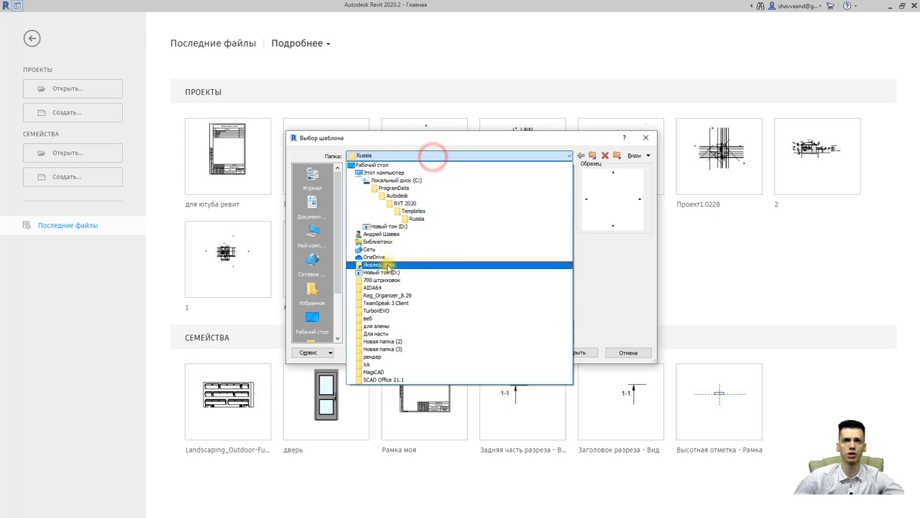
pyautogui.click(444, 152)
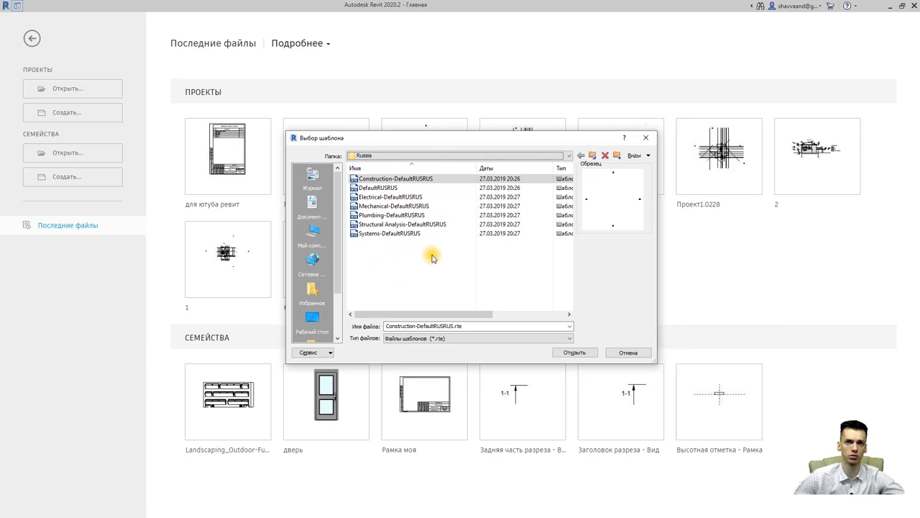
pyautogui.click(549, 157)
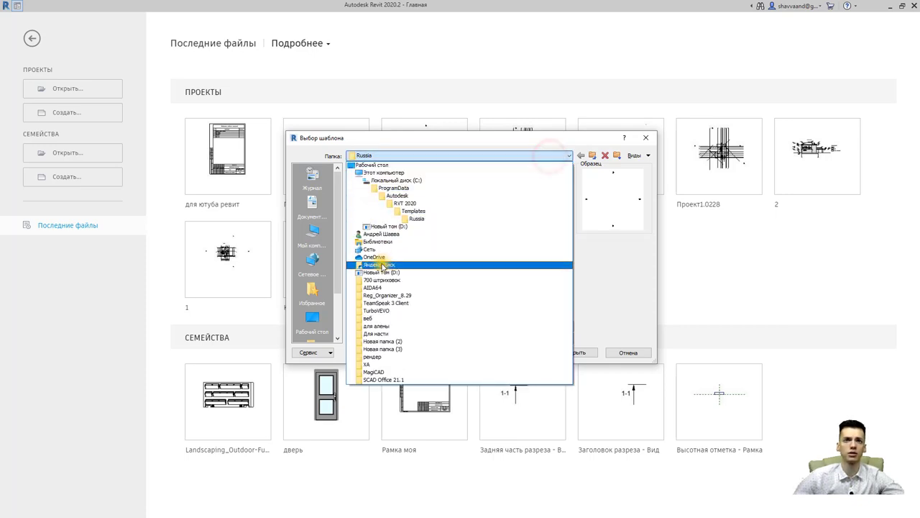
pyautogui.click(382, 266)
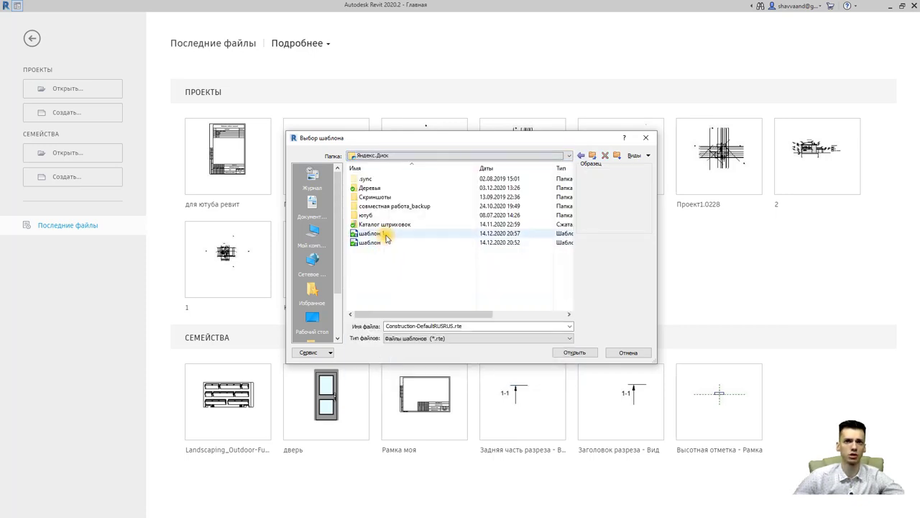
pyautogui.click(386, 235)
pyautogui.click(387, 235)
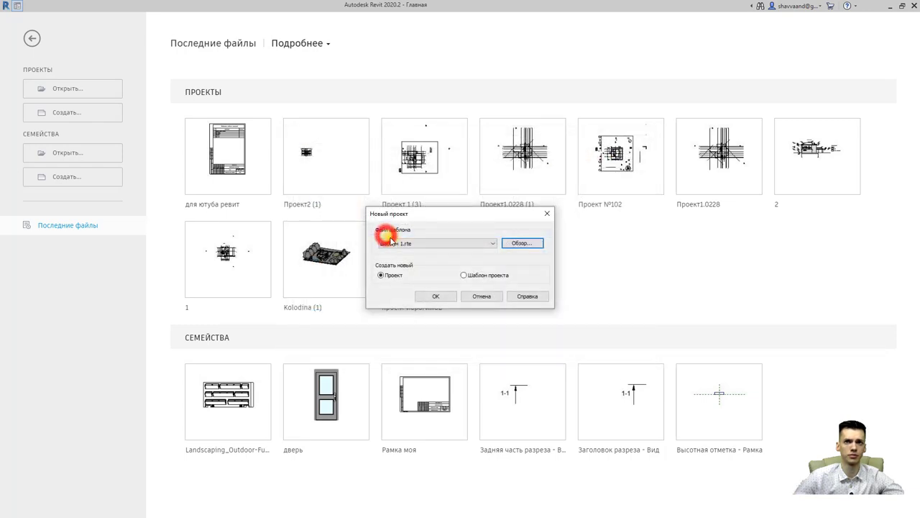
pyautogui.click(429, 295)
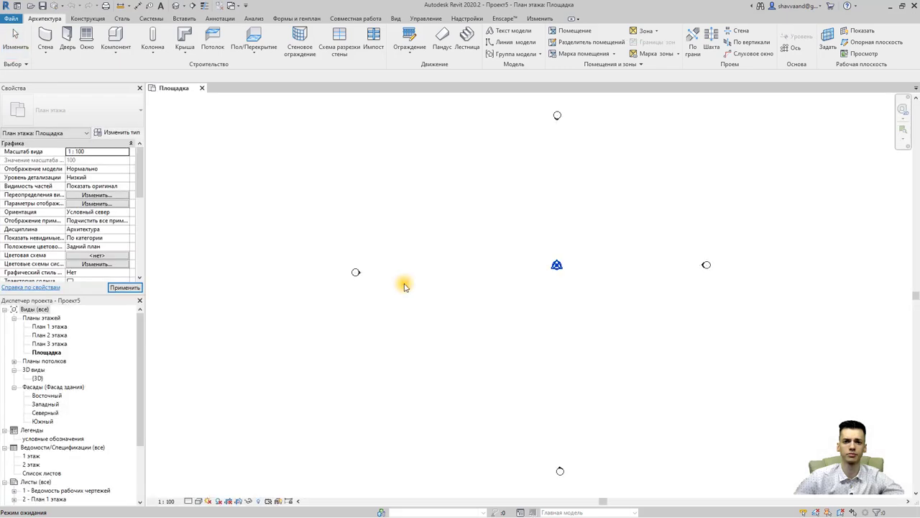
pyautogui.scroll(-3, 417, 267)
pyautogui.moveTo(394, 256); pyautogui.dragTo(343, 250, button='middle')
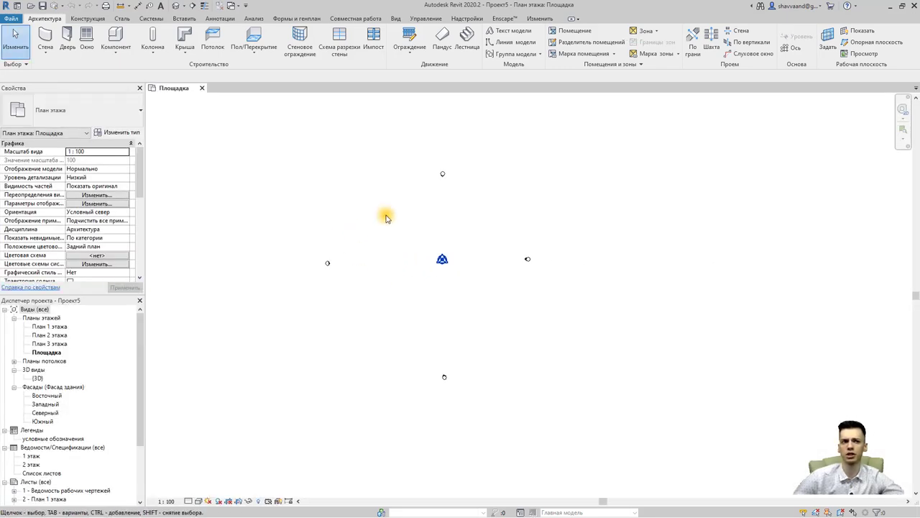
pyautogui.click(30, 456)
pyautogui.doubleClick(30, 456)
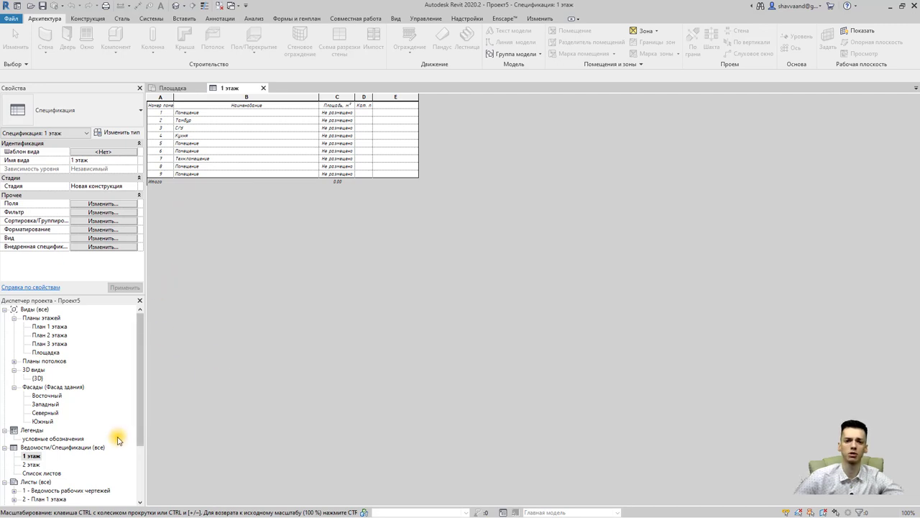
pyautogui.click(168, 115)
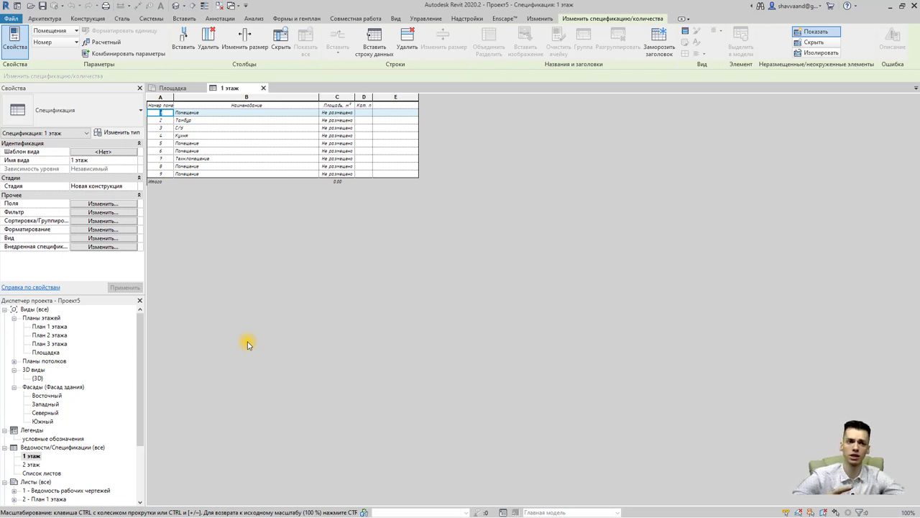
# Step: Open the План 1 этажа plan and bring the elevation markers into view
pyautogui.click(49, 327)
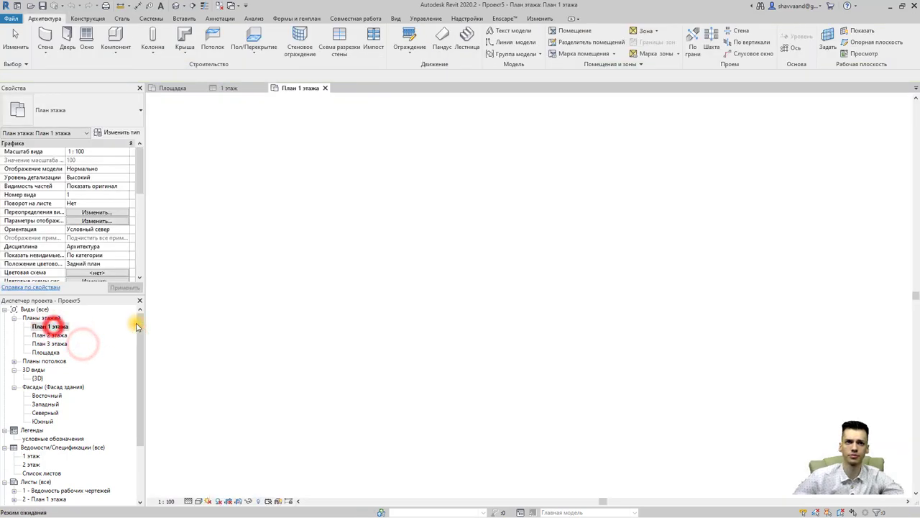
pyautogui.moveTo(336, 327); pyautogui.dragTo(440, 324, button='middle')
pyautogui.scroll(-2, 439, 324)
pyautogui.scroll(-3, 447, 327)
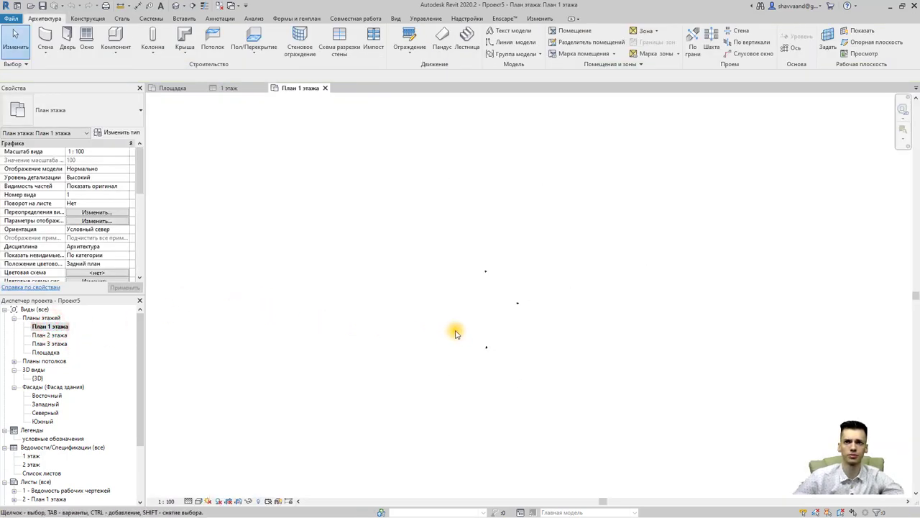
pyautogui.scroll(4, 439, 381)
# Step: Reveal hidden elements, unhide the left elevation marker, then turn the reveal mode off
pyautogui.click(258, 501)
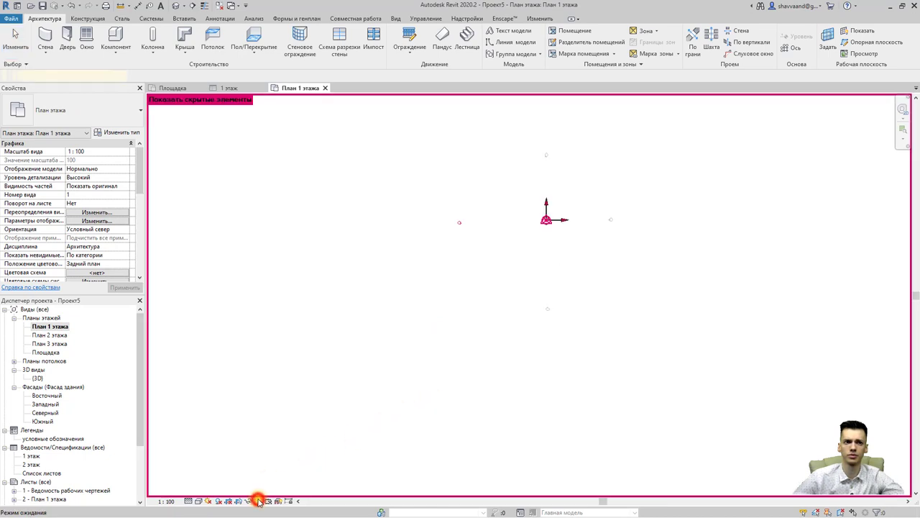
pyautogui.moveTo(478, 246); pyautogui.dragTo(438, 203)
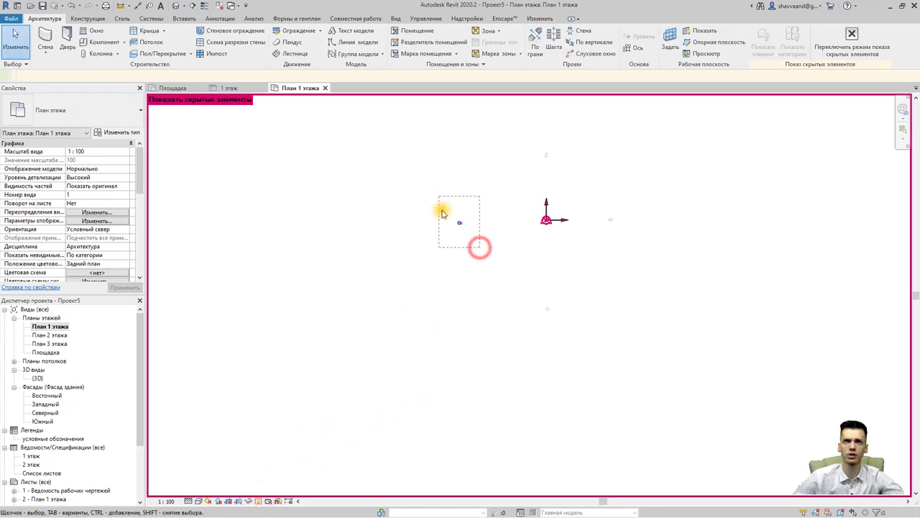
pyautogui.click(322, 34)
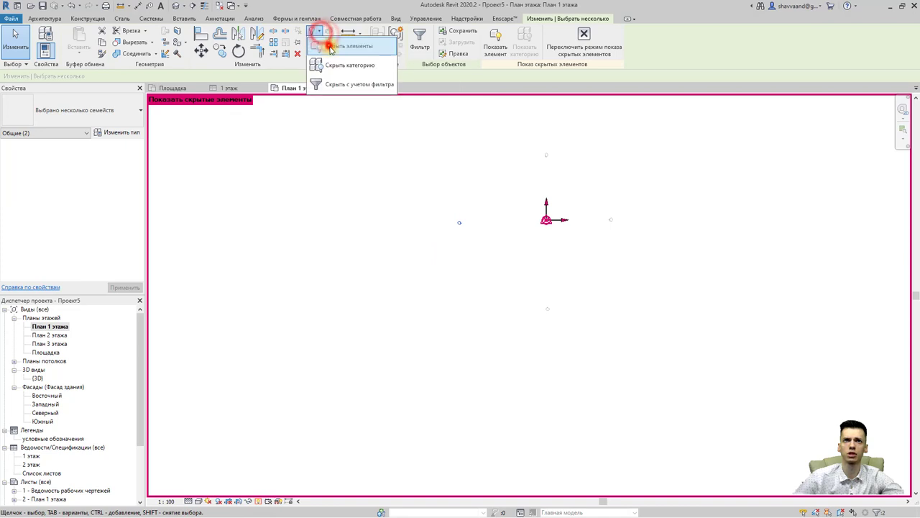
pyautogui.click(321, 182)
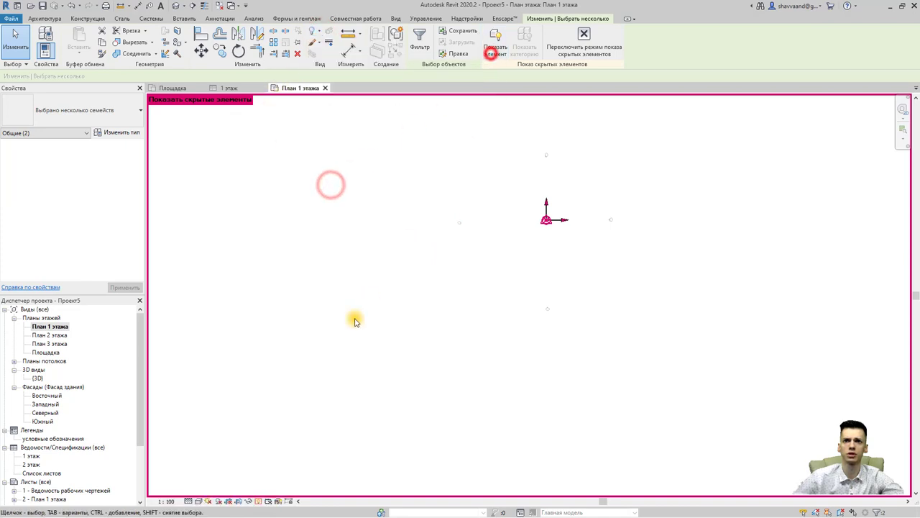
pyautogui.click(260, 501)
pyautogui.click(262, 501)
# Step: Turn off hidden-element display, recenter the plan on the markers, and start an architectural wall
pyautogui.click(474, 302)
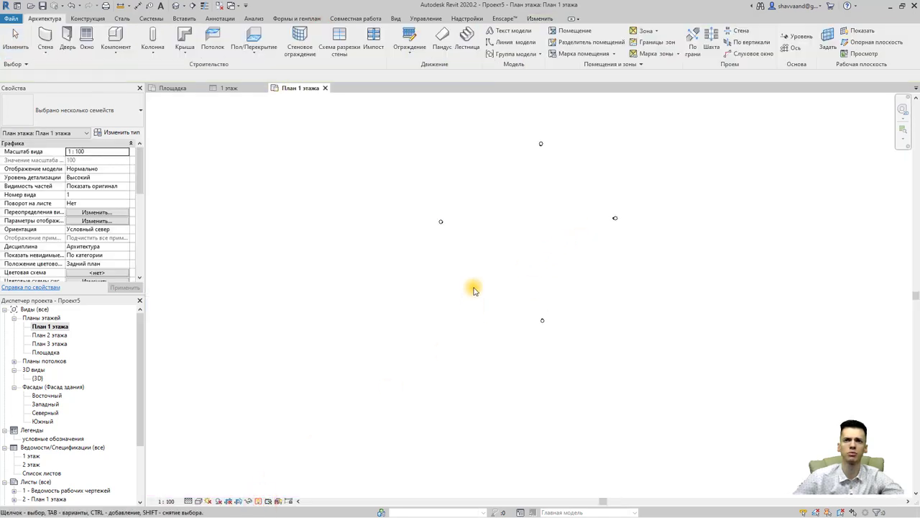
pyautogui.moveTo(506, 332); pyautogui.dragTo(448, 359, button='middle')
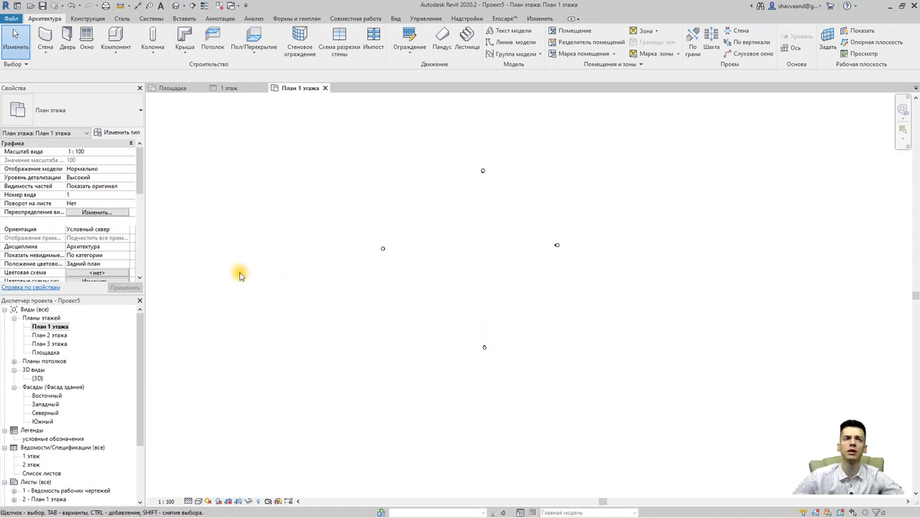
pyautogui.click(55, 53)
pyautogui.click(101, 69)
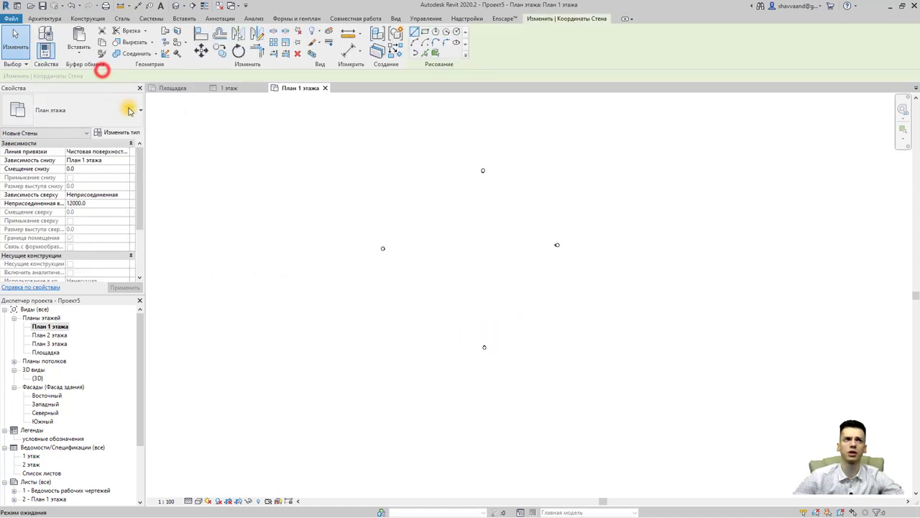
# Step: Choose wall type Несущ.стена 400мм газ и 120 кирп, height to План 2 этажа; open Восточный elevation
pyautogui.click(115, 109)
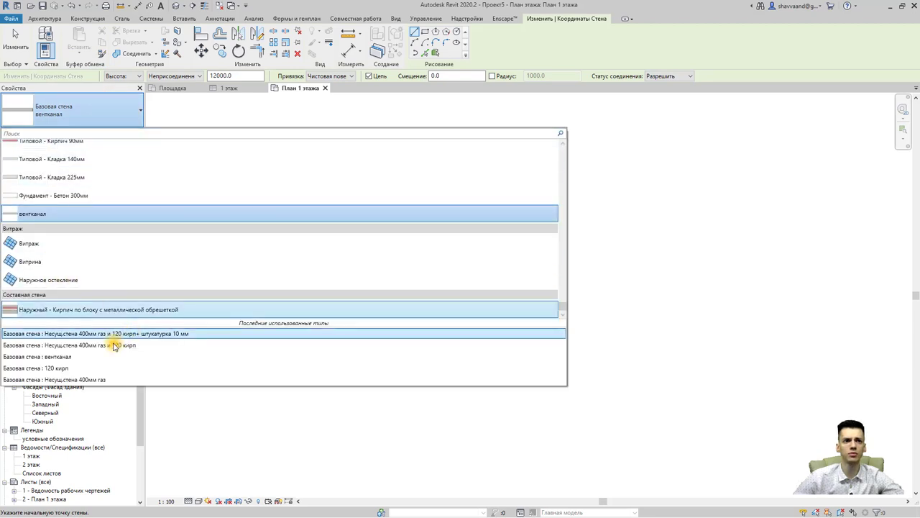
pyautogui.scroll(2, 122, 187)
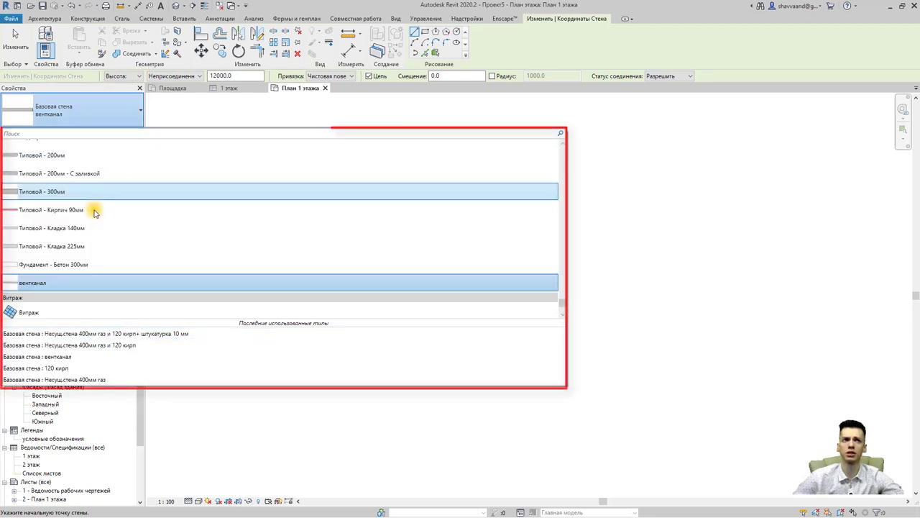
pyautogui.scroll(3, 122, 215)
pyautogui.scroll(1, 121, 245)
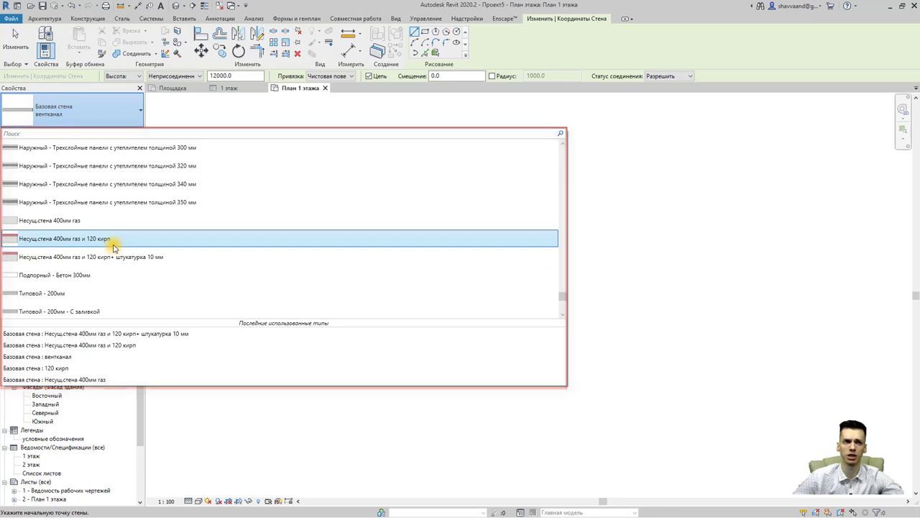
pyautogui.click(113, 244)
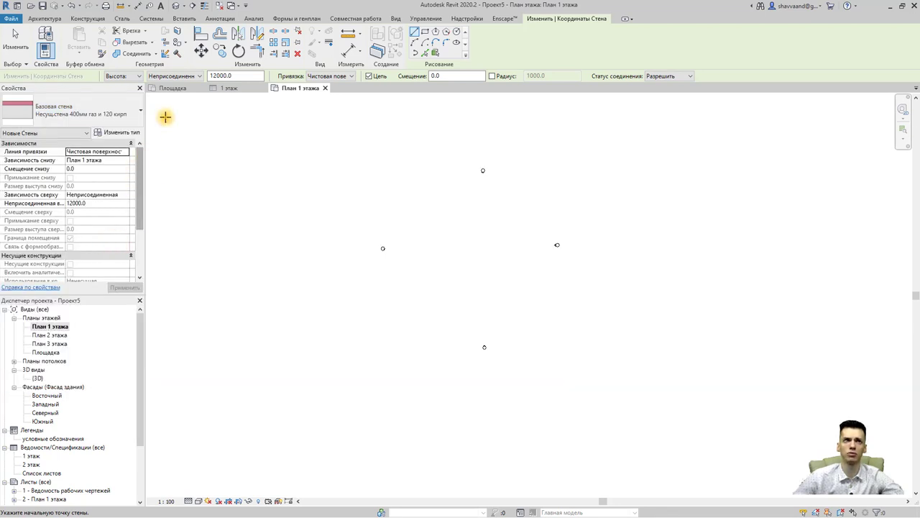
pyautogui.click(179, 76)
pyautogui.click(172, 100)
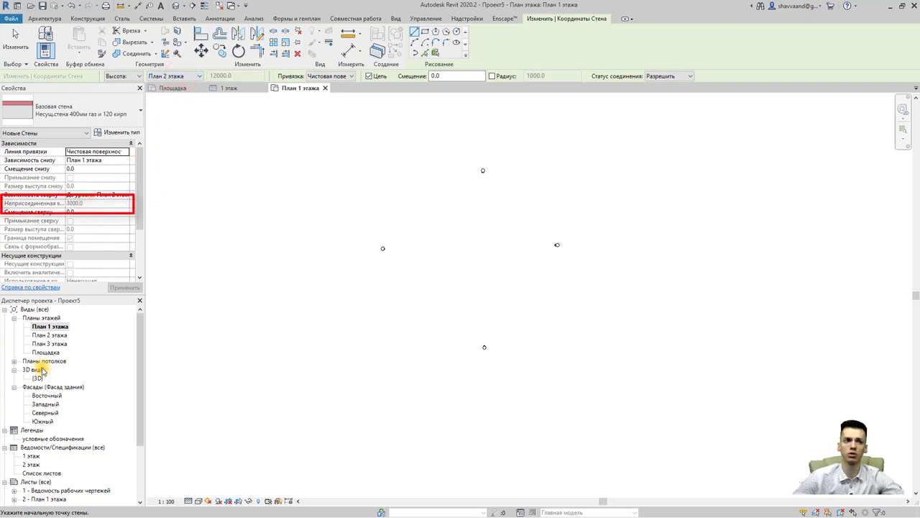
pyautogui.doubleClick(47, 395)
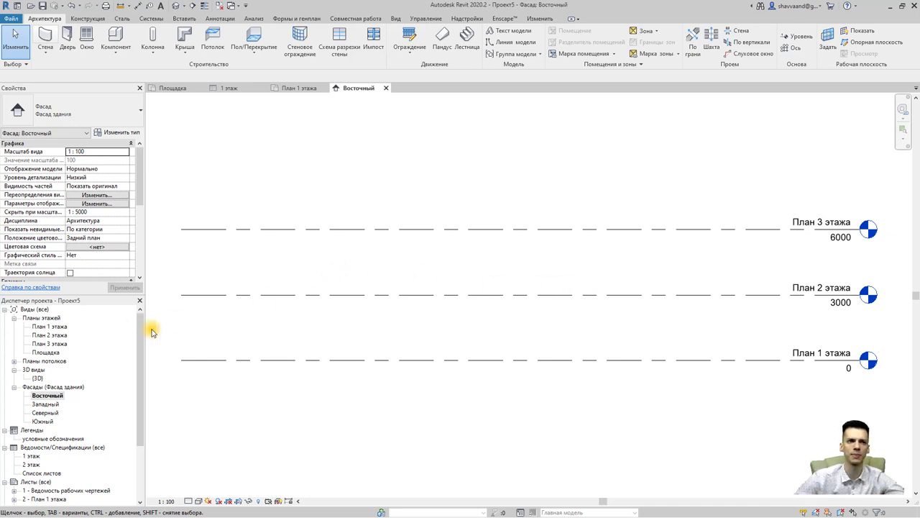
# Step: Return to the План 1 этажа floor plan after reviewing the levels
pyautogui.doubleClick(58, 326)
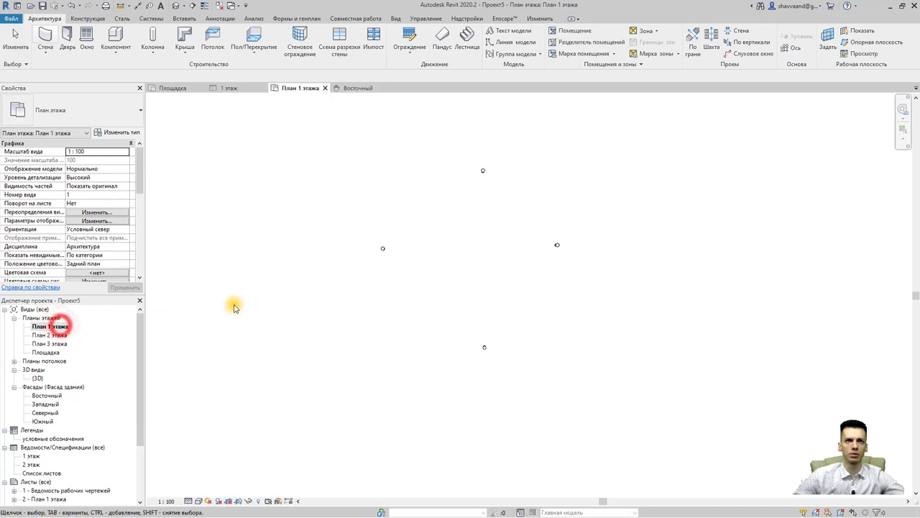
# Step: Draw one vertical wall upward in the middle of the plan and zoom in on it
pyautogui.click(46, 52)
pyautogui.click(59, 69)
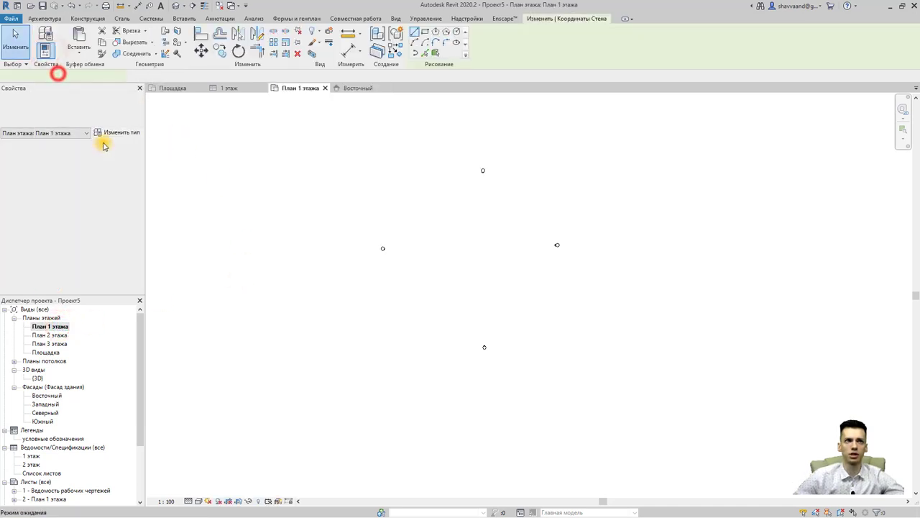
pyautogui.click(451, 302)
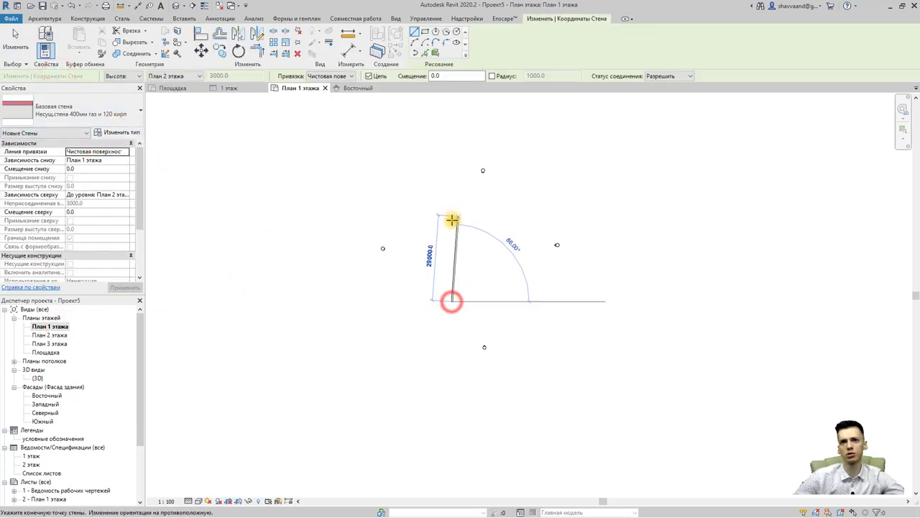
pyautogui.click(449, 225)
pyautogui.press('Escape')
pyautogui.press('Escape')
pyautogui.scroll(2, 453, 263)
pyautogui.press('Escape')
pyautogui.scroll(2, 455, 267)
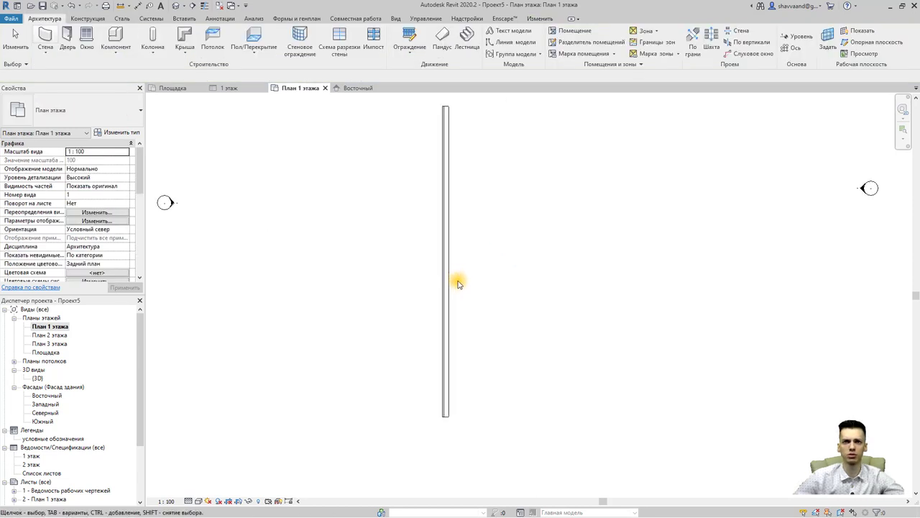
pyautogui.scroll(2, 460, 280)
pyautogui.scroll(1, 442, 300)
pyautogui.scroll(2, 467, 317)
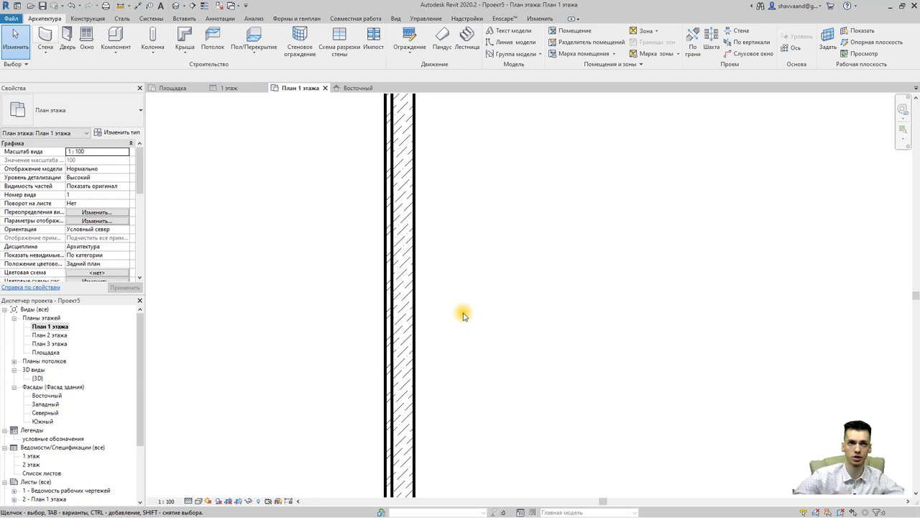
# Step: Draw a vertical grid axis to the right of the wall
pyautogui.click(789, 48)
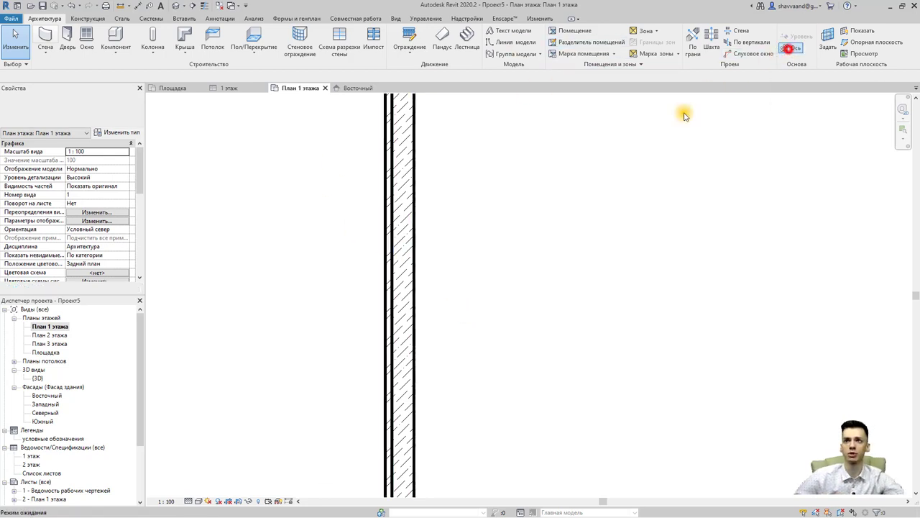
pyautogui.click(523, 278)
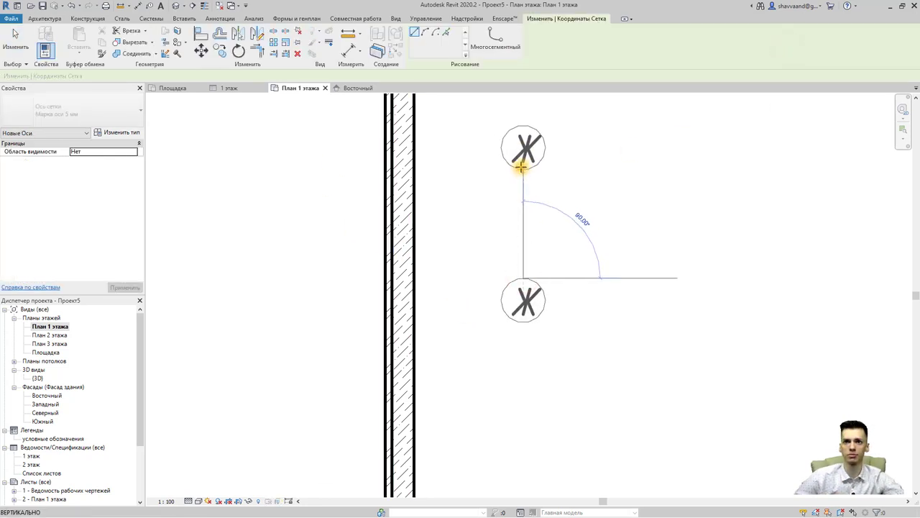
pyautogui.click(522, 165)
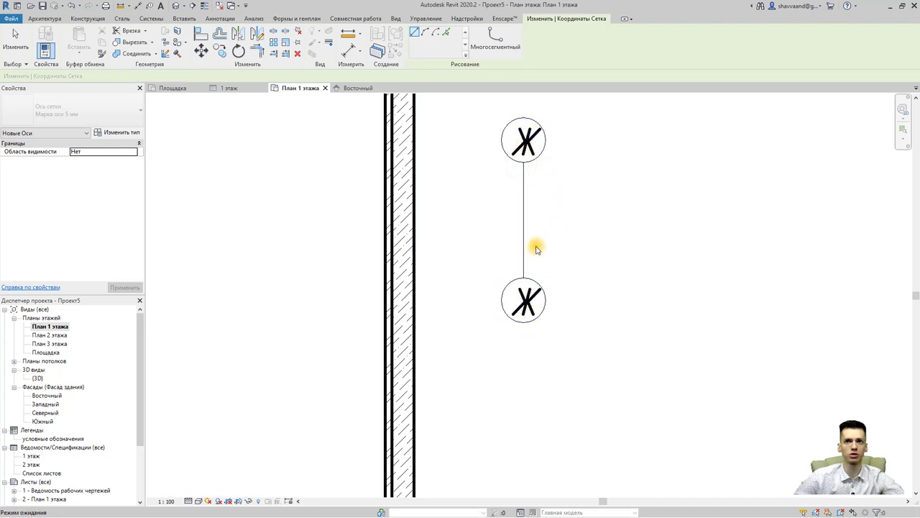
pyautogui.press('Escape')
pyautogui.press('Escape')
pyautogui.scroll(-2, 571, 211)
pyautogui.scroll(-2, 565, 236)
pyautogui.scroll(-1, 555, 195)
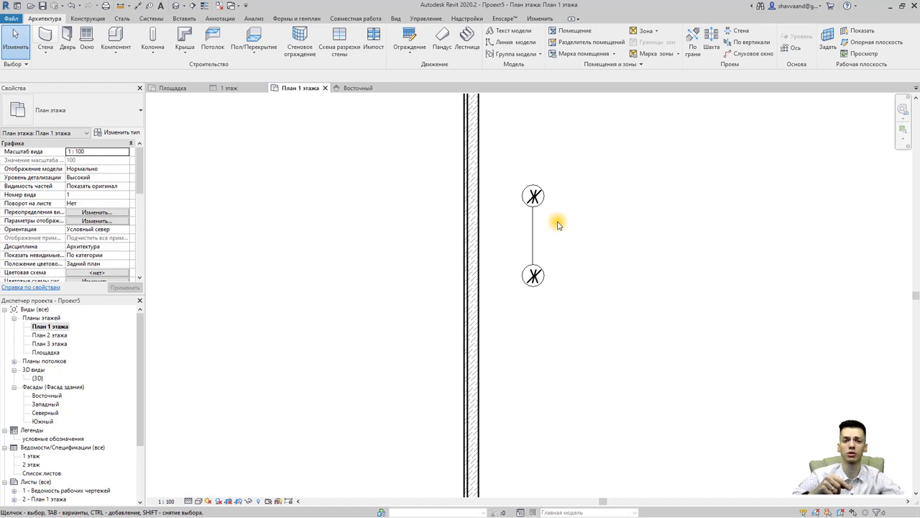
# Step: Label the new grid axis А
pyautogui.click(533, 276)
pyautogui.click(532, 277)
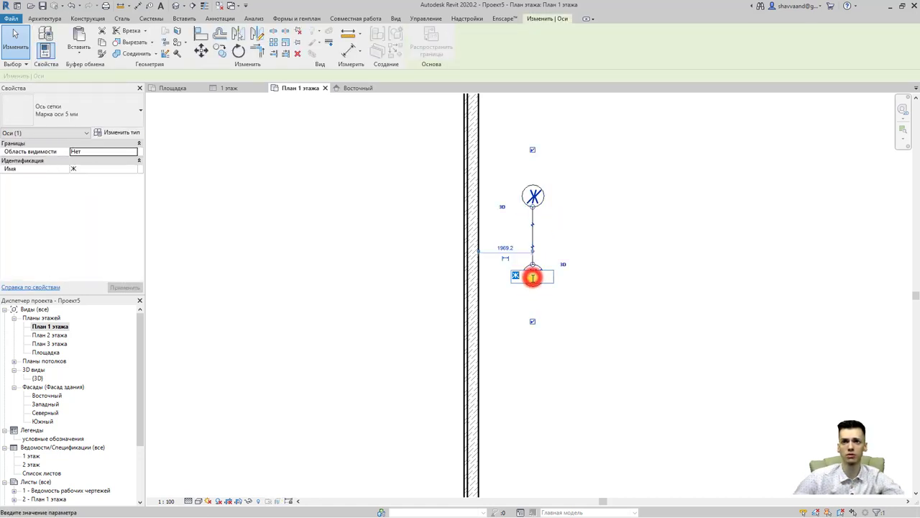
pyautogui.click(581, 327)
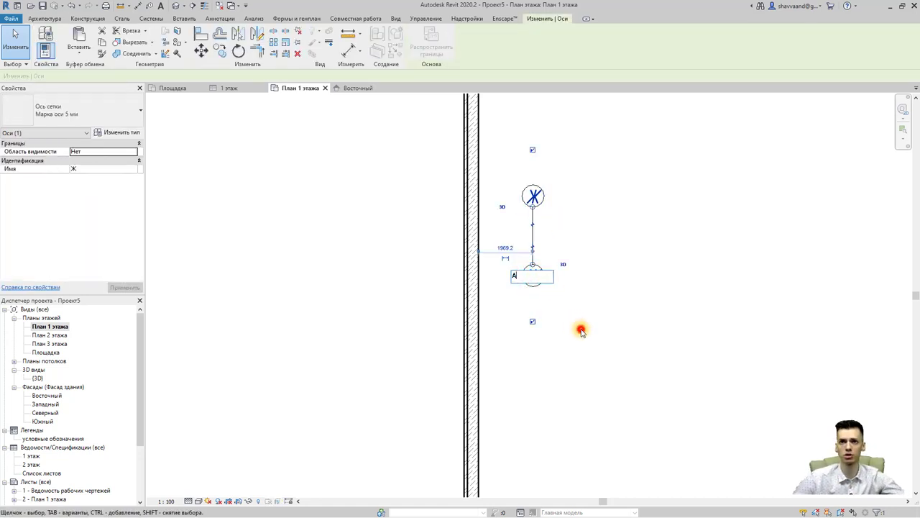
pyautogui.click(626, 206)
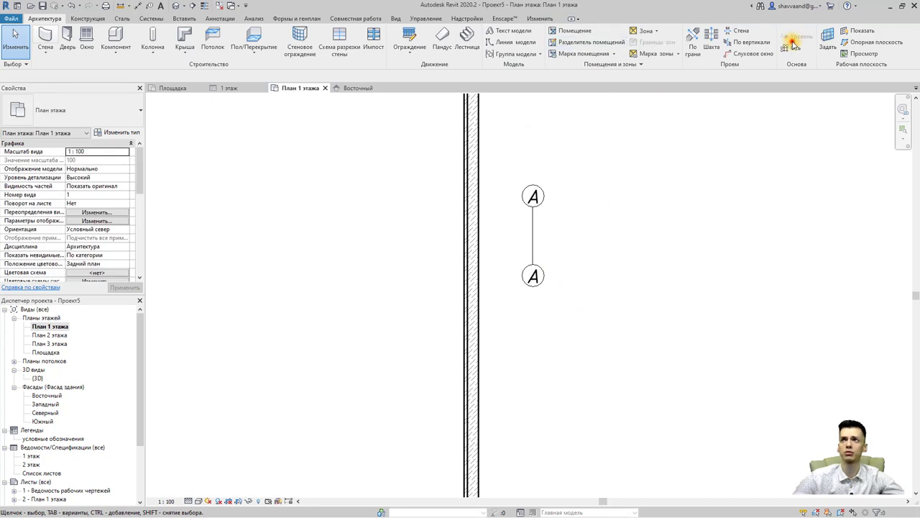
# Step: Add a second vertical grid axis Б further right and extend axis А's top end upward
pyautogui.click(788, 49)
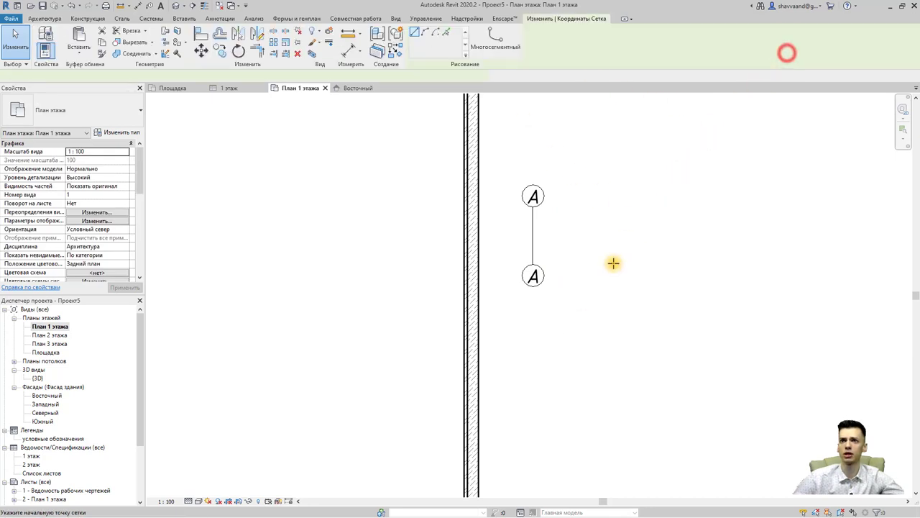
pyautogui.click(611, 347)
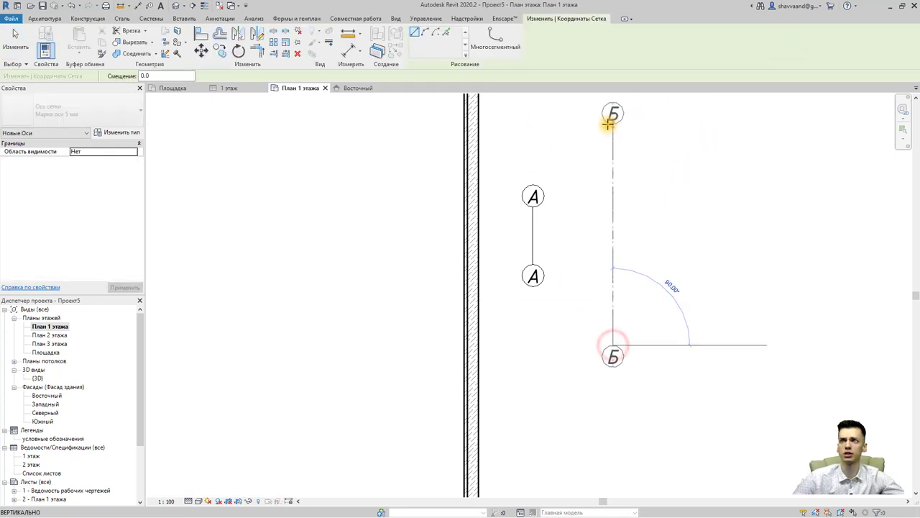
pyautogui.click(613, 123)
pyautogui.press('Escape')
pyautogui.press('Escape')
pyautogui.click(533, 228)
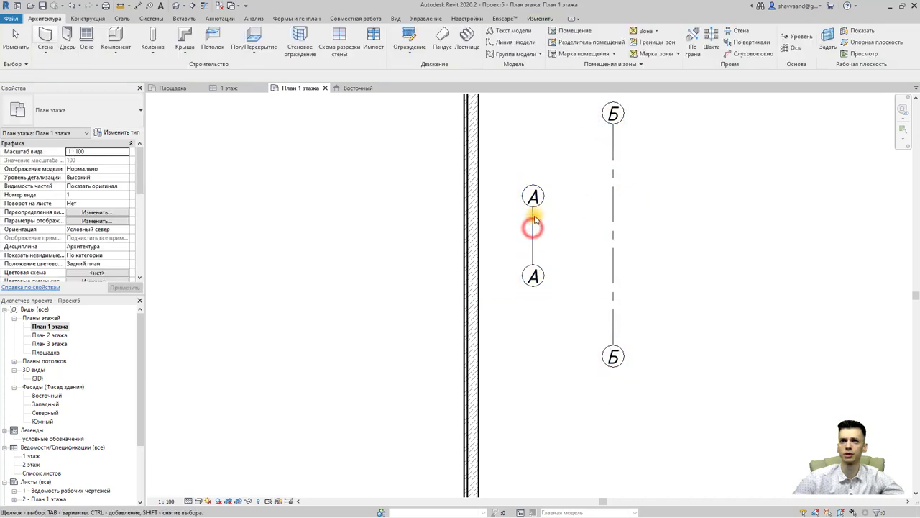
pyautogui.moveTo(533, 207); pyautogui.dragTo(543, 185)
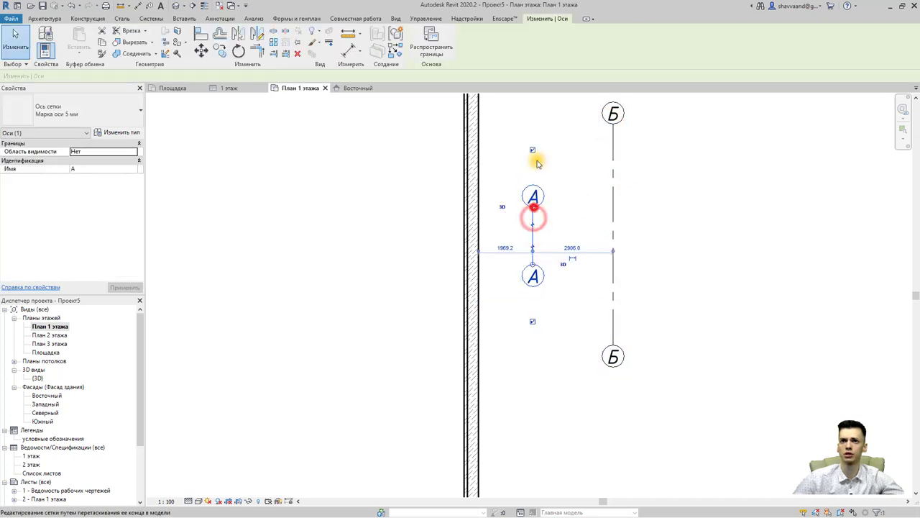
pyautogui.click(575, 208)
pyautogui.scroll(-1, 705, 211)
pyautogui.moveTo(704, 211); pyautogui.dragTo(590, 285, button='middle')
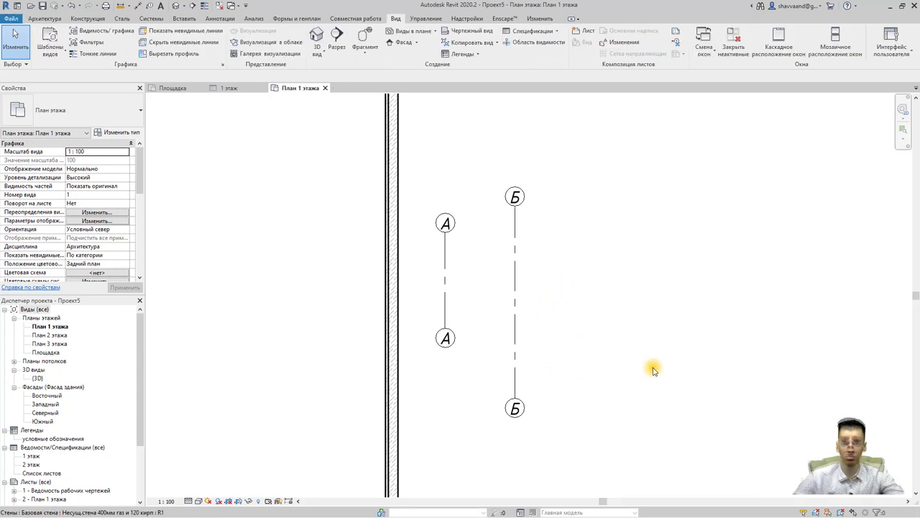
# Step: Open the Восточный elevation and zoom to inspect the wall against the levels
pyautogui.doubleClick(64, 395)
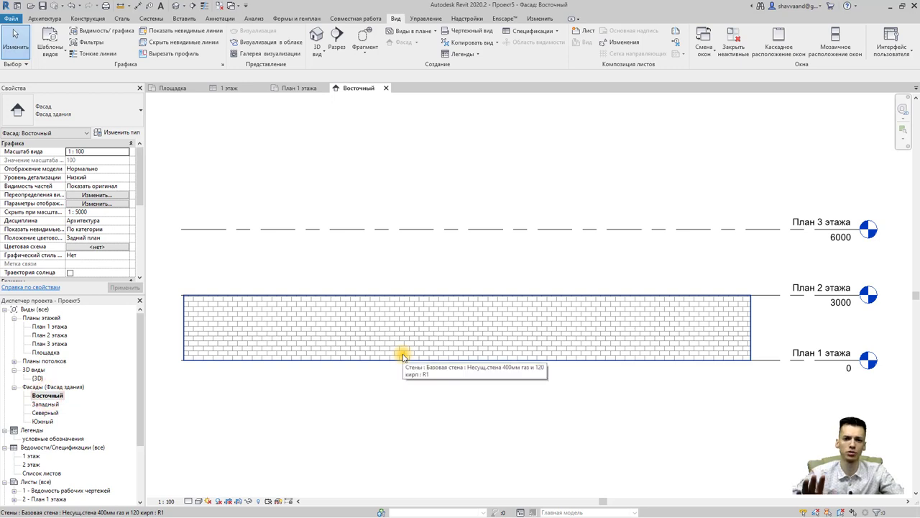
pyautogui.scroll(5, 783, 322)
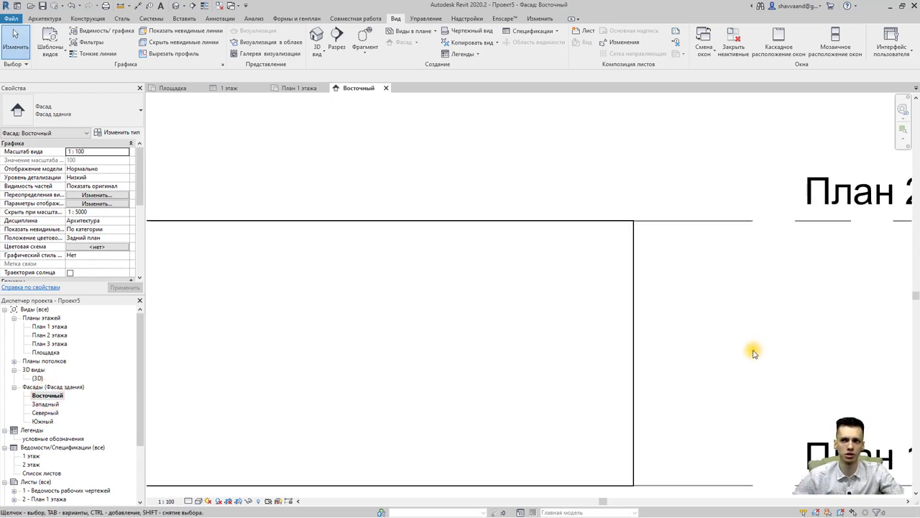
pyautogui.scroll(-2, 723, 363)
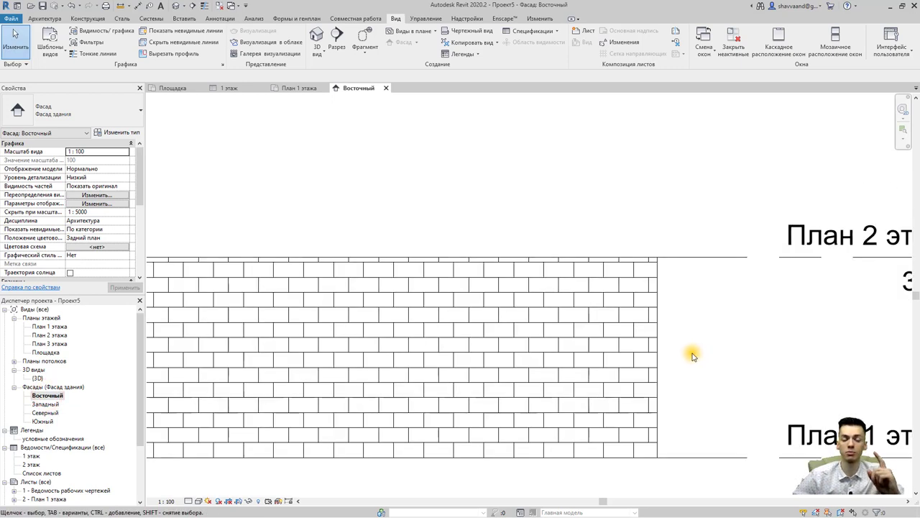
pyautogui.scroll(-3, 685, 356)
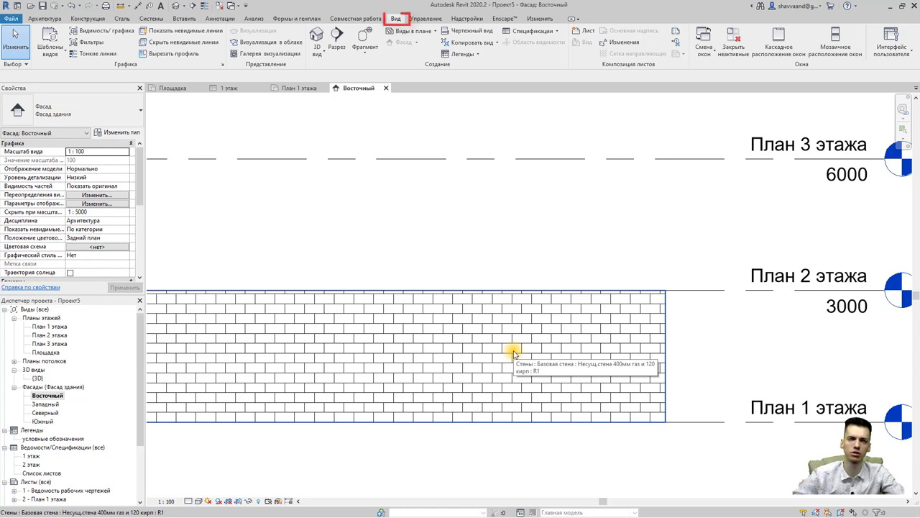
# Step: Apply the Фасады view template to the Восточный elevation and frame the brick wall
pyautogui.click(60, 44)
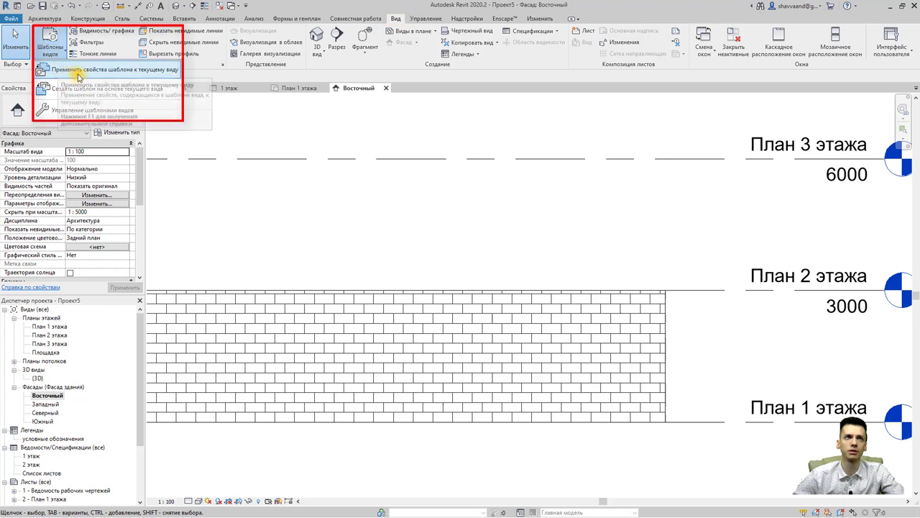
pyautogui.click(82, 70)
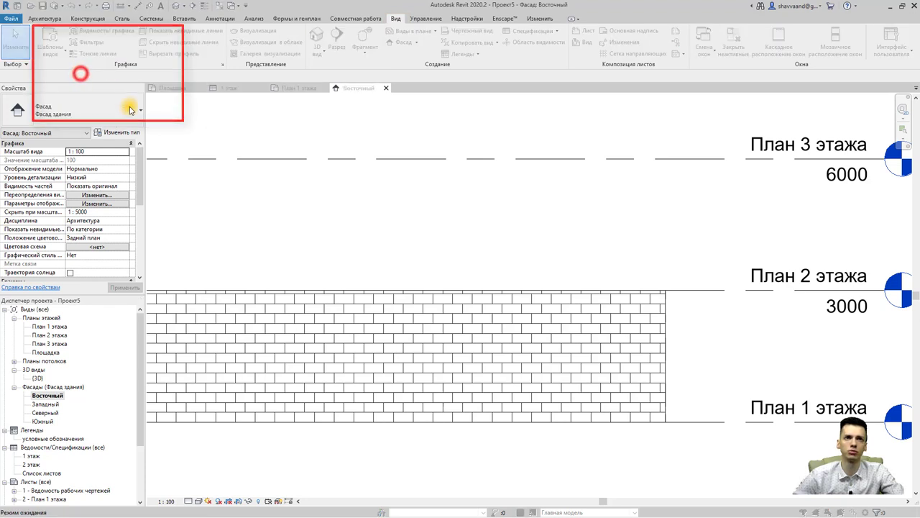
pyautogui.click(316, 274)
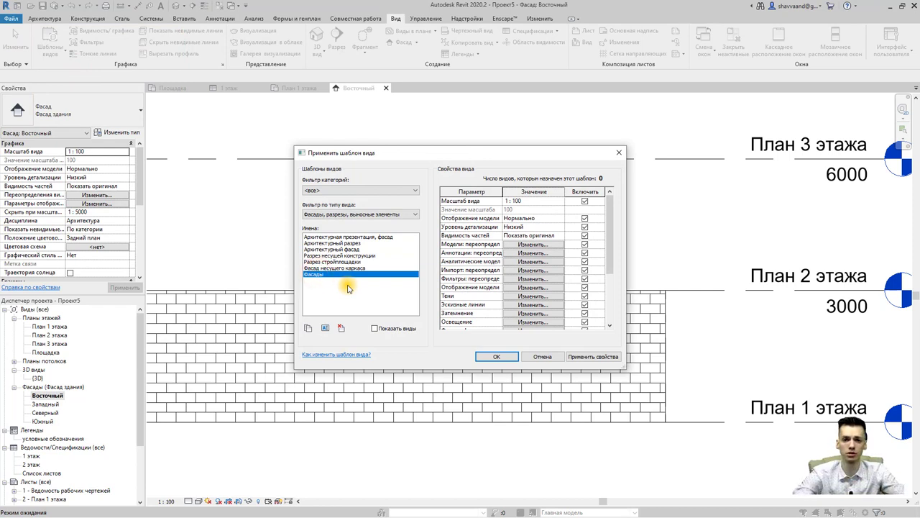
pyautogui.click(493, 354)
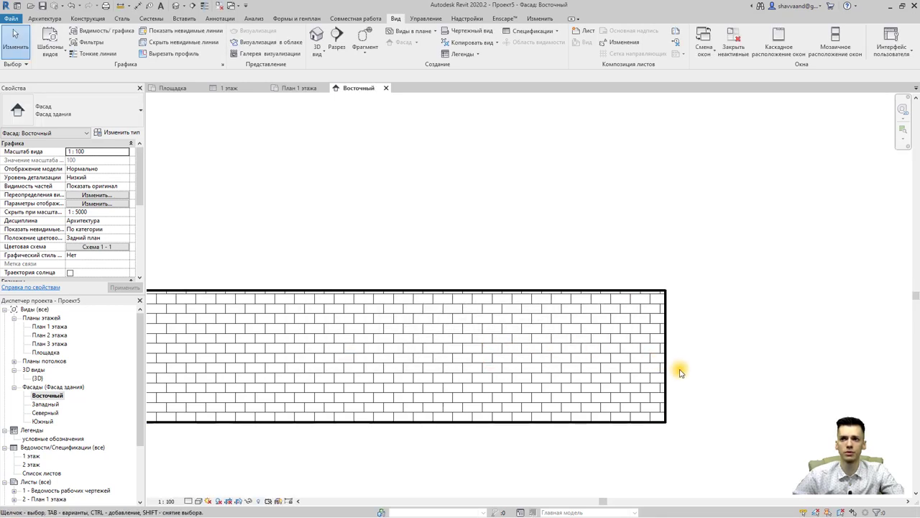
pyautogui.scroll(-3, 678, 363)
pyautogui.scroll(-3, 719, 365)
pyautogui.moveTo(777, 345); pyautogui.dragTo(657, 353, button='middle')
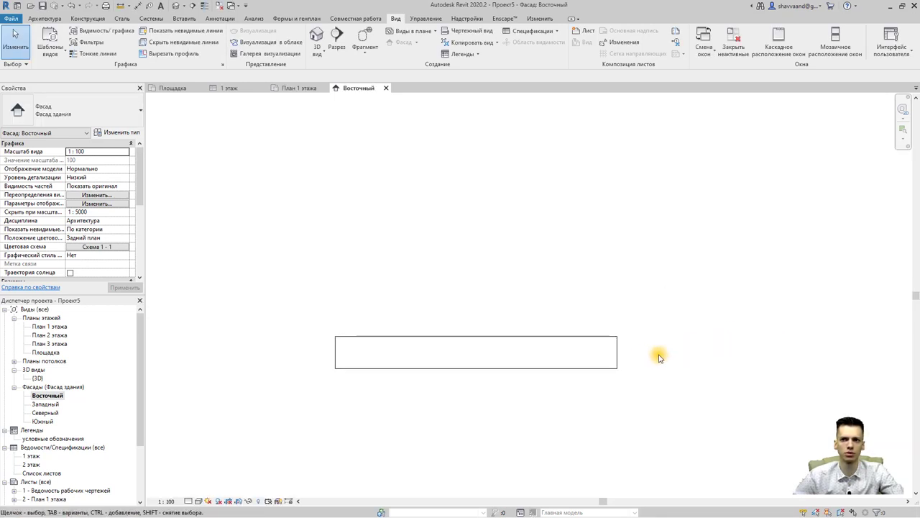
pyautogui.scroll(3, 640, 352)
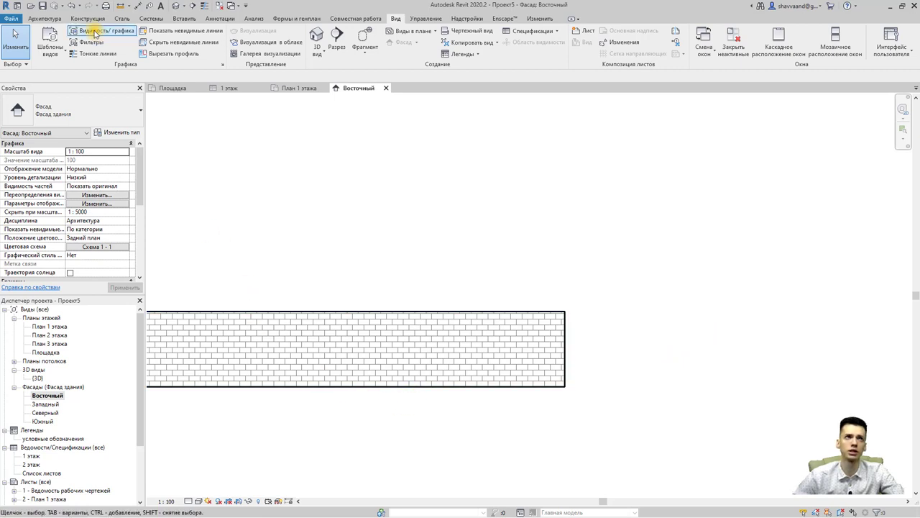
# Step: Scroll through the Восточный elevation's model category visibility in Visibility/Graphics
pyautogui.click(94, 31)
pyautogui.scroll(-2, 297, 267)
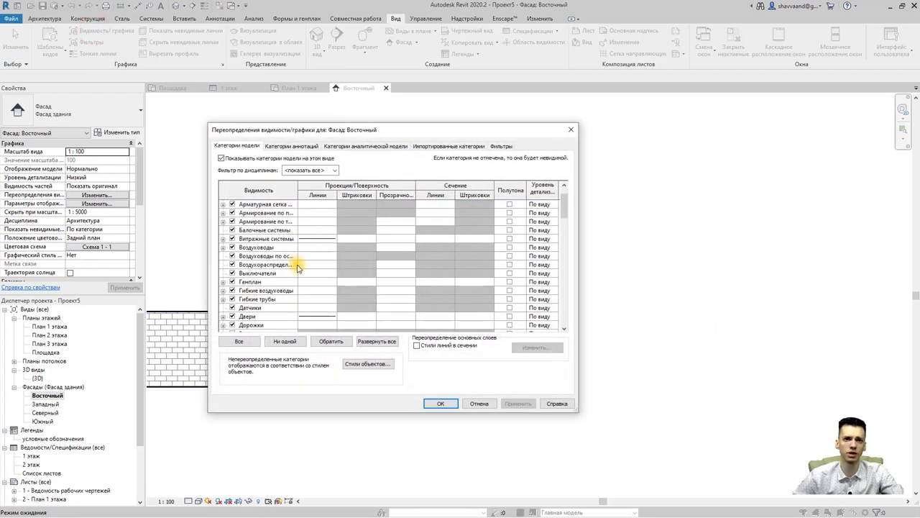
pyautogui.scroll(-2, 300, 267)
pyautogui.scroll(-2, 305, 267)
pyautogui.scroll(-1, 309, 268)
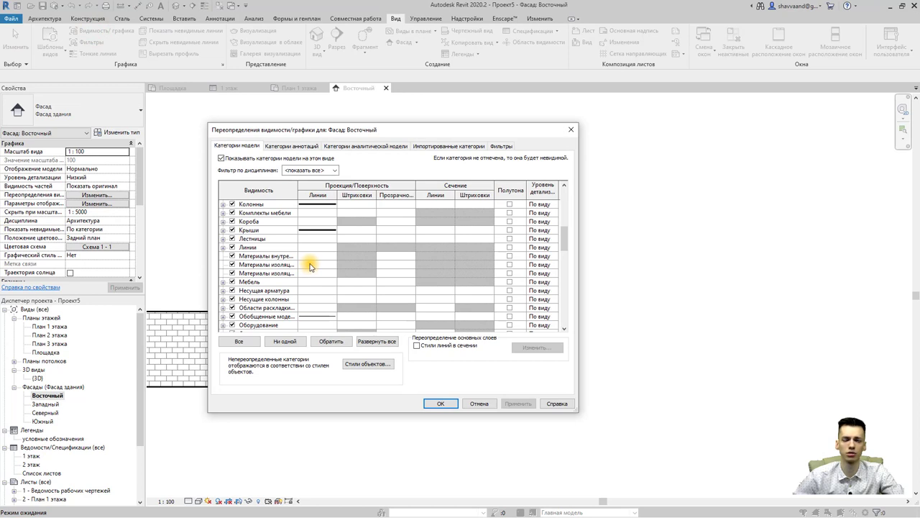
pyautogui.scroll(-1, 309, 265)
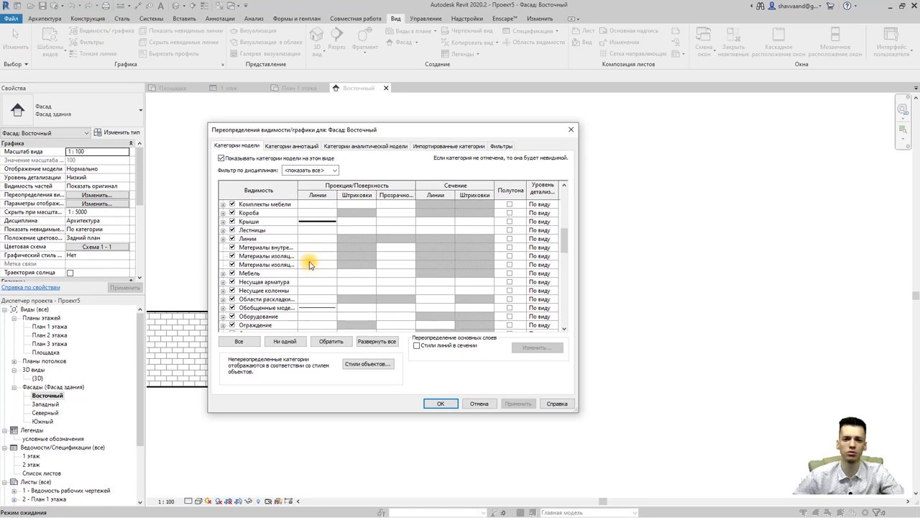
pyautogui.scroll(-2, 310, 260)
pyautogui.scroll(-3, 314, 254)
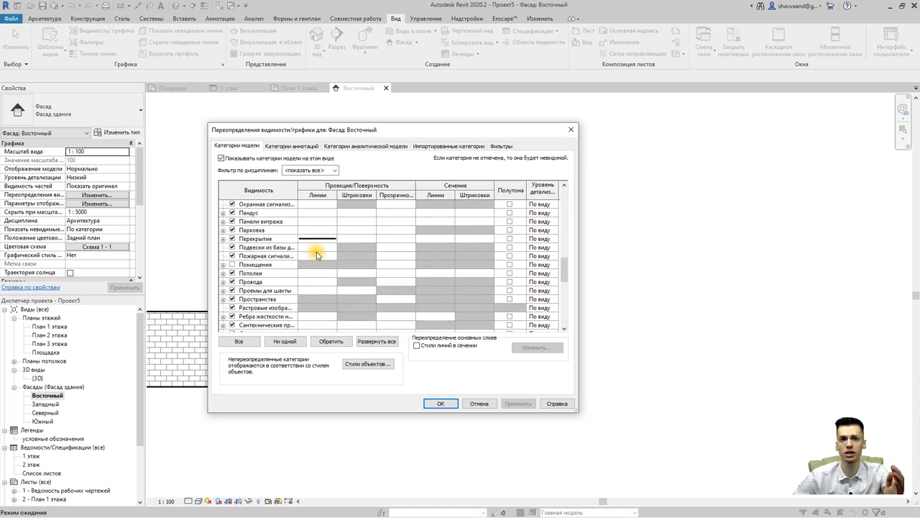
pyautogui.scroll(-3, 317, 254)
pyautogui.scroll(-3, 325, 254)
pyautogui.scroll(-3, 332, 257)
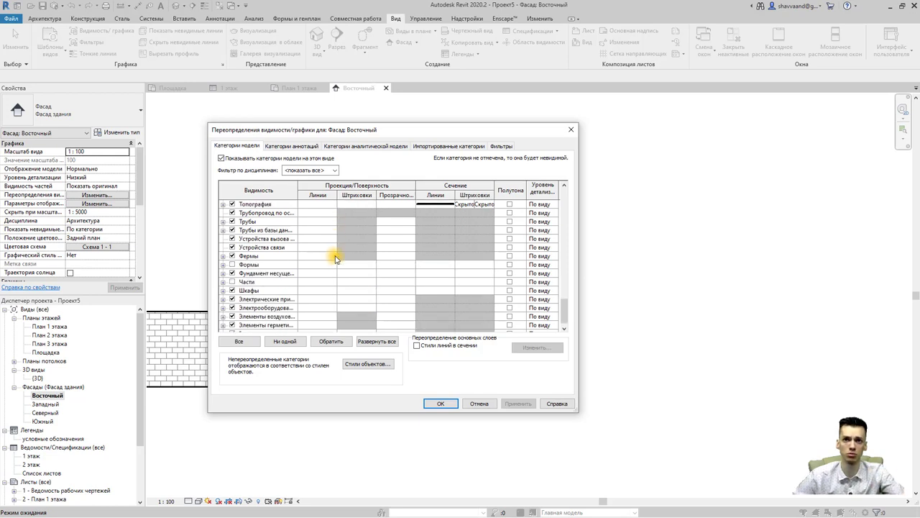
# Step: Close the dialog without changes and return to the План 1 этажа floor plan
pyautogui.click(569, 131)
pyautogui.doubleClick(36, 326)
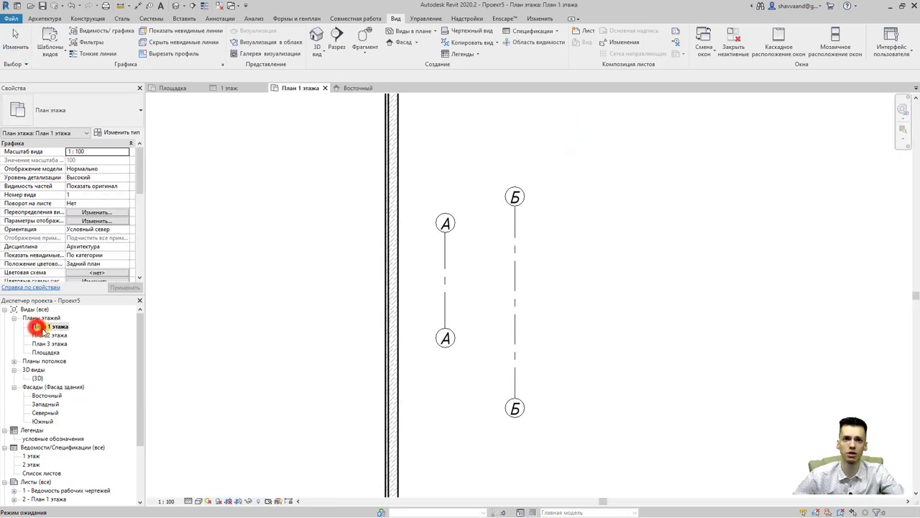
# Step: Review the План 1 этажа model categories in Visibility/Graphics Overrides
pyautogui.click(51, 39)
pyautogui.click(283, 152)
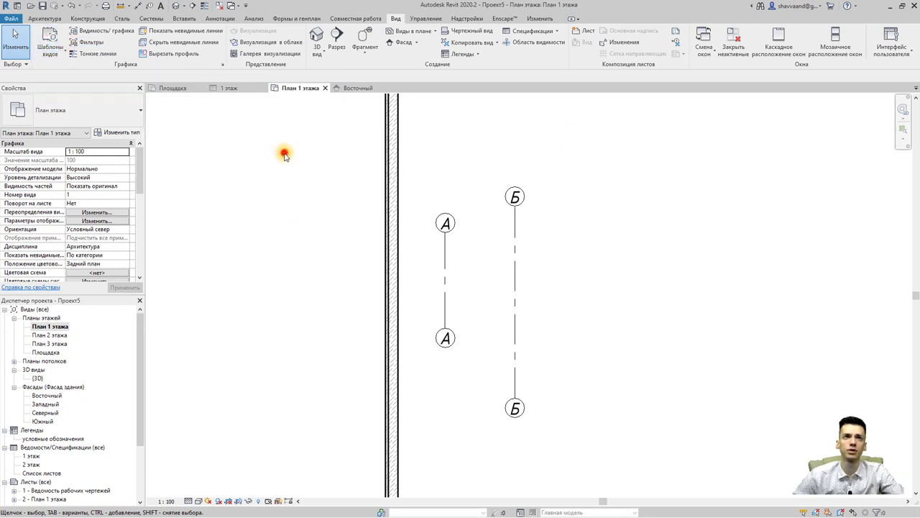
pyautogui.click(115, 30)
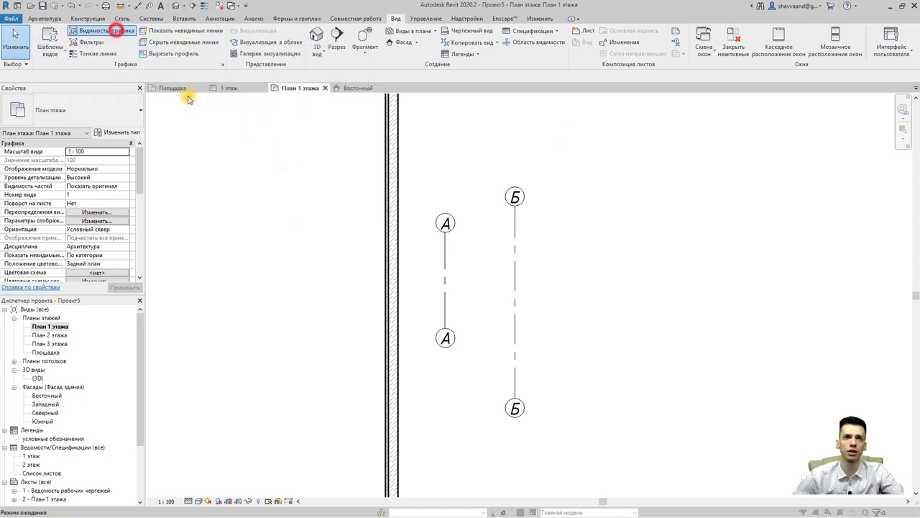
pyautogui.scroll(-3, 345, 260)
pyautogui.scroll(-3, 345, 258)
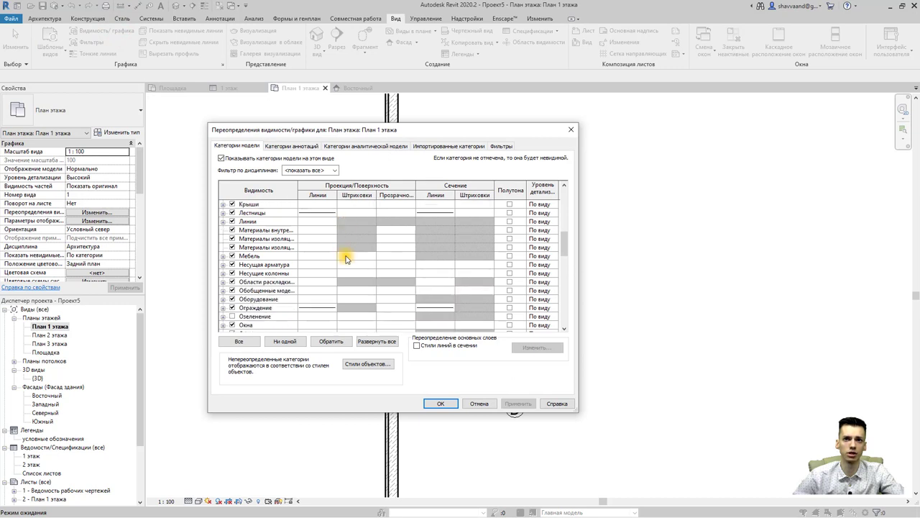
pyautogui.scroll(-3, 345, 257)
pyautogui.scroll(-3, 345, 257)
pyautogui.scroll(-1, 346, 256)
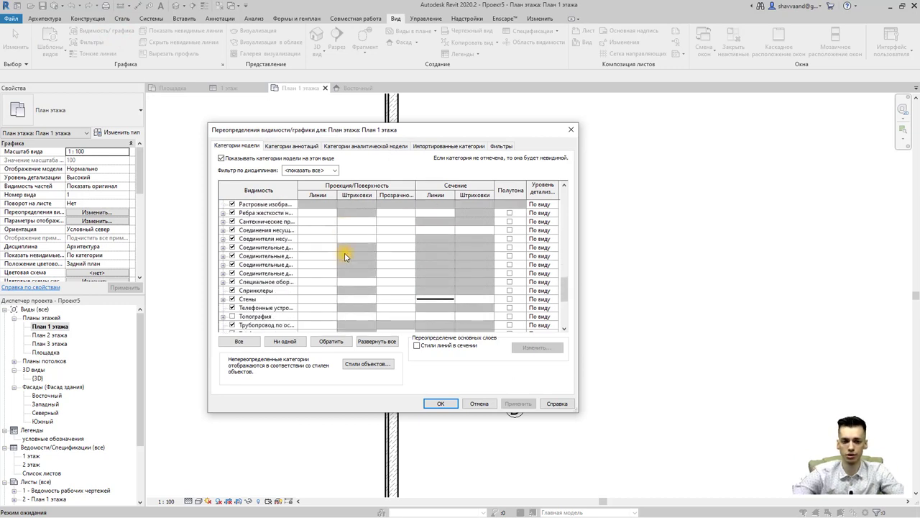